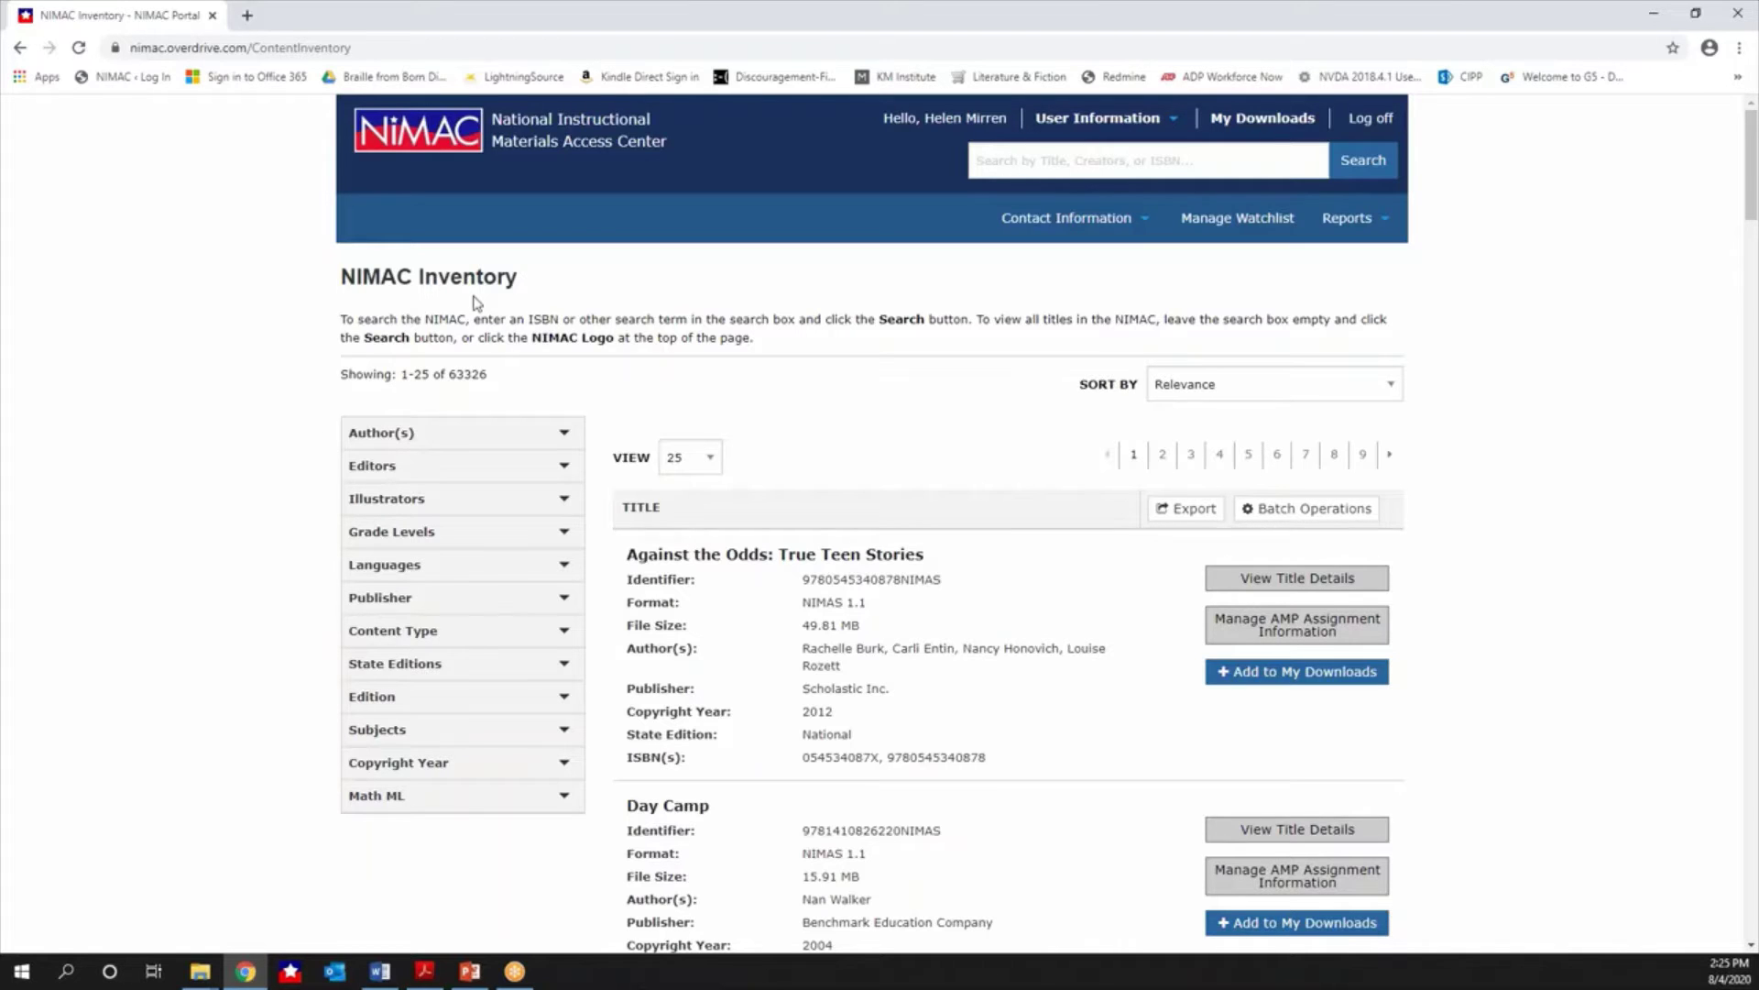
{"action": "key", "text": "alt+Tab"}
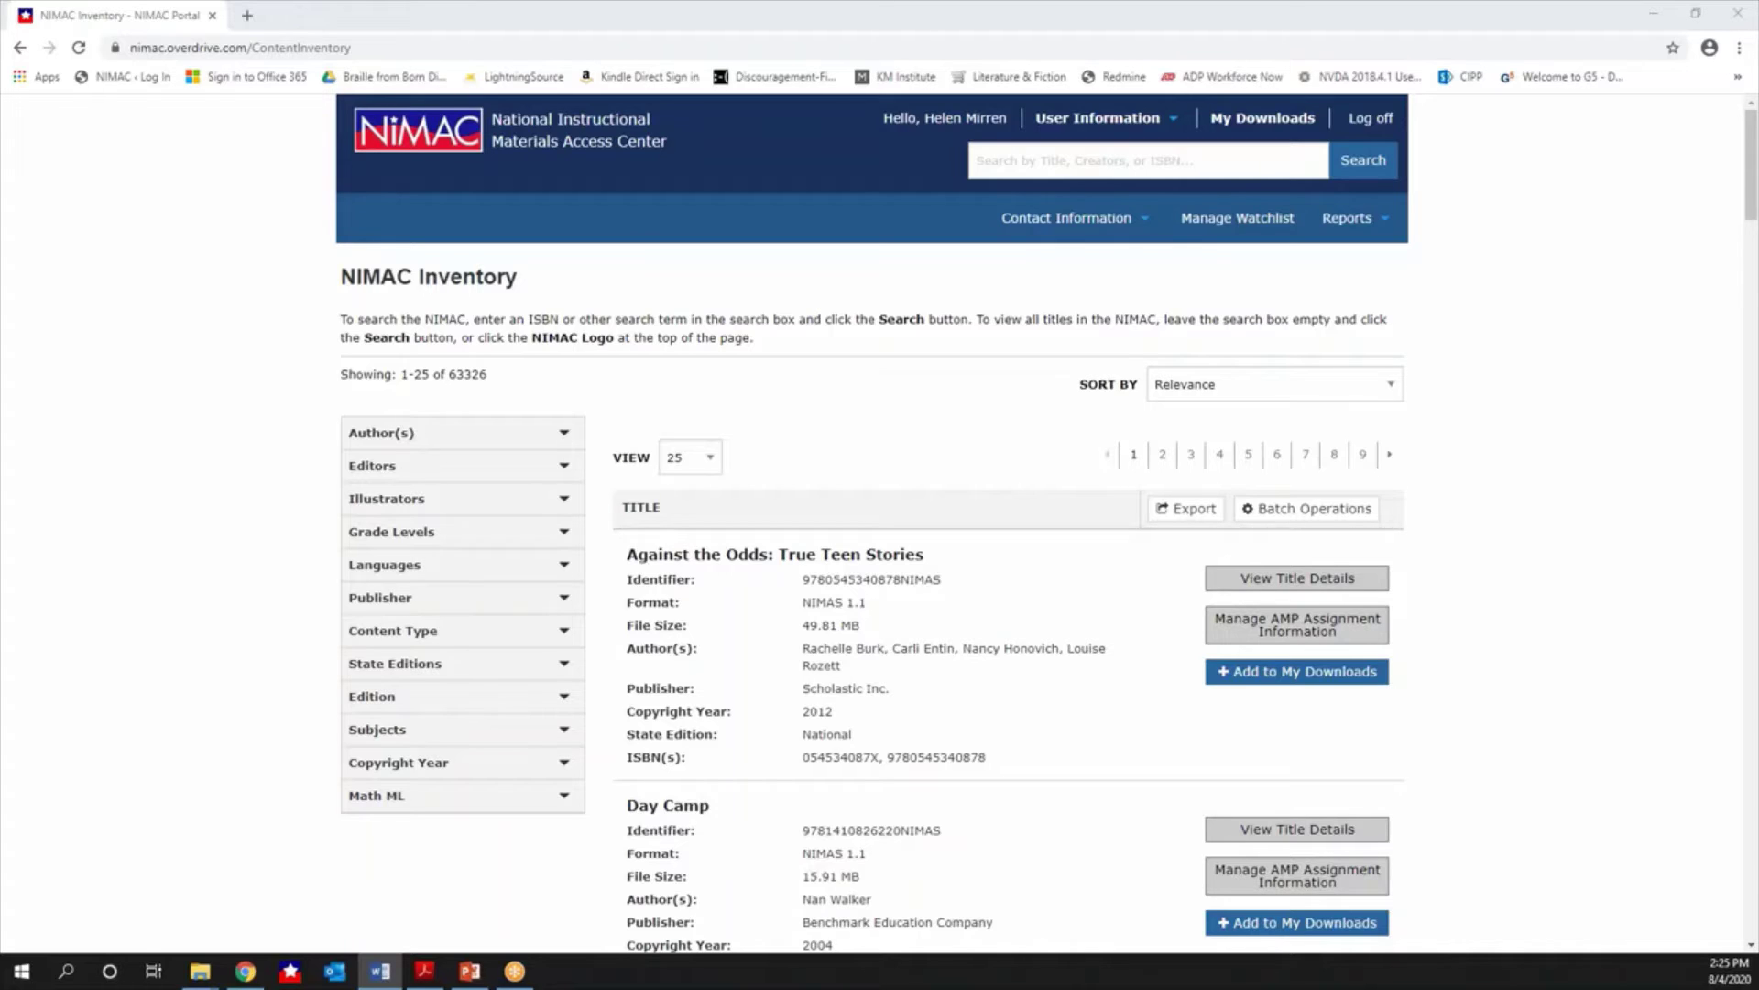
{"action": "mouse_move", "coordinate": [1082, 236]}
{"action": "left_click", "coordinate": [996, 160]}
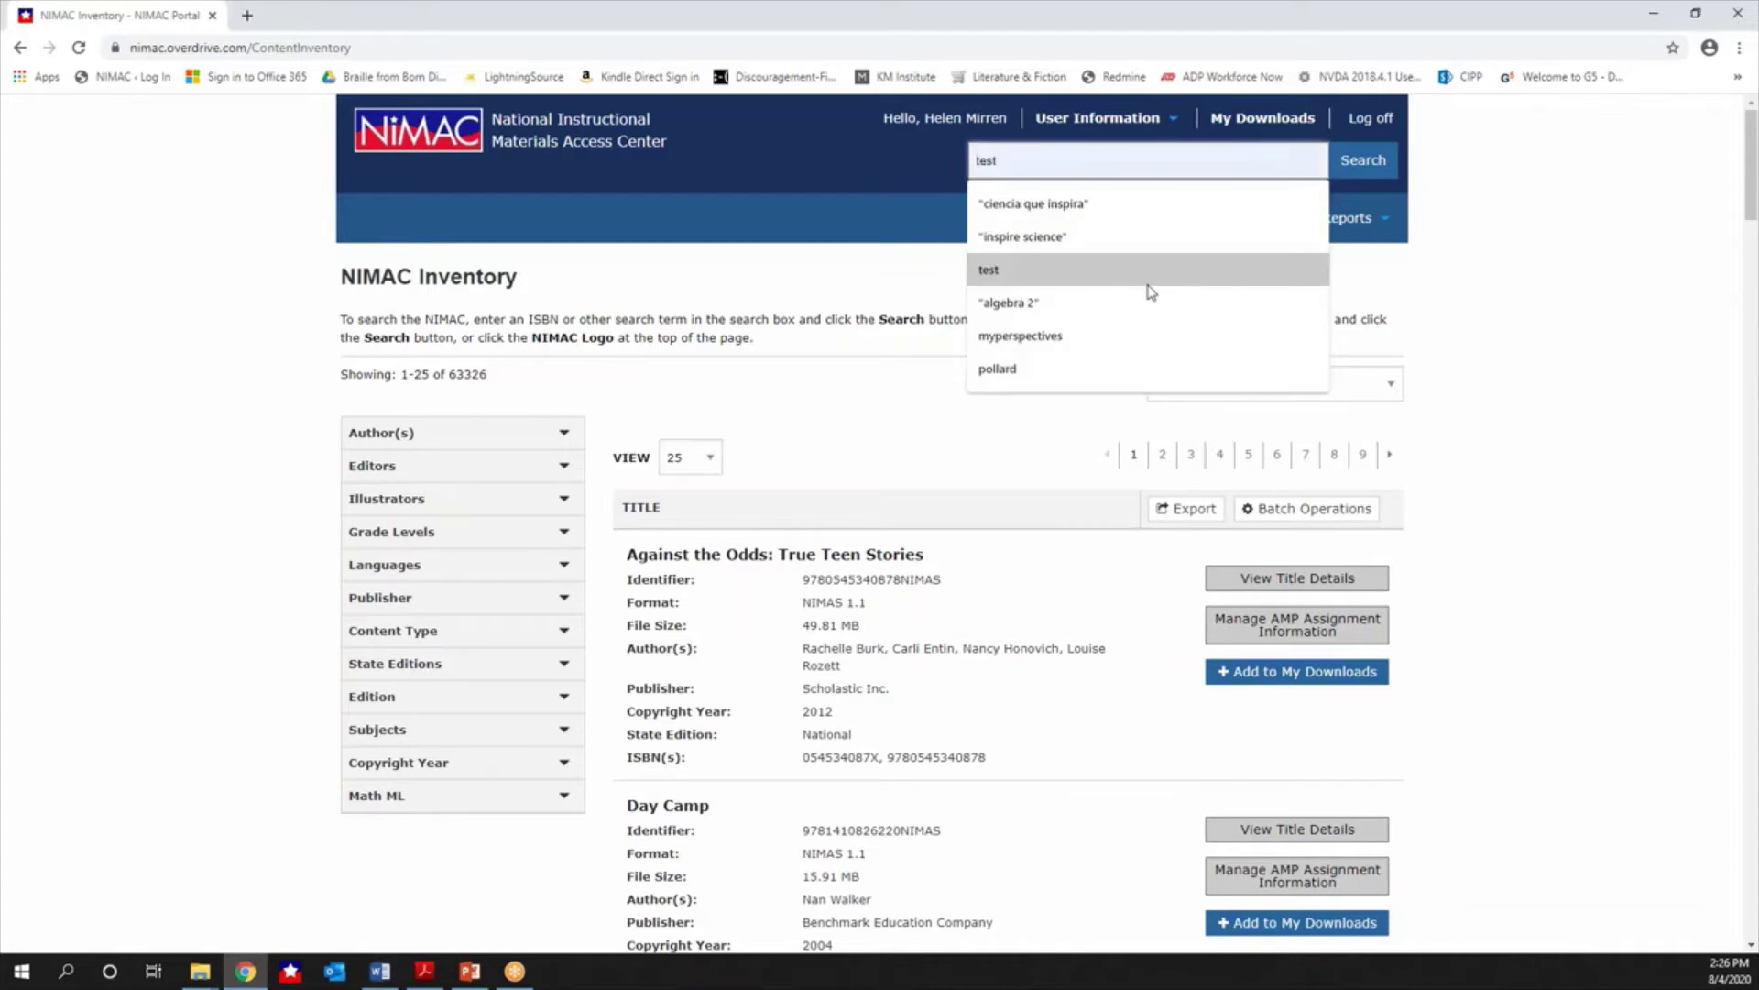
{"action": "key", "text": "ctrl+v"}
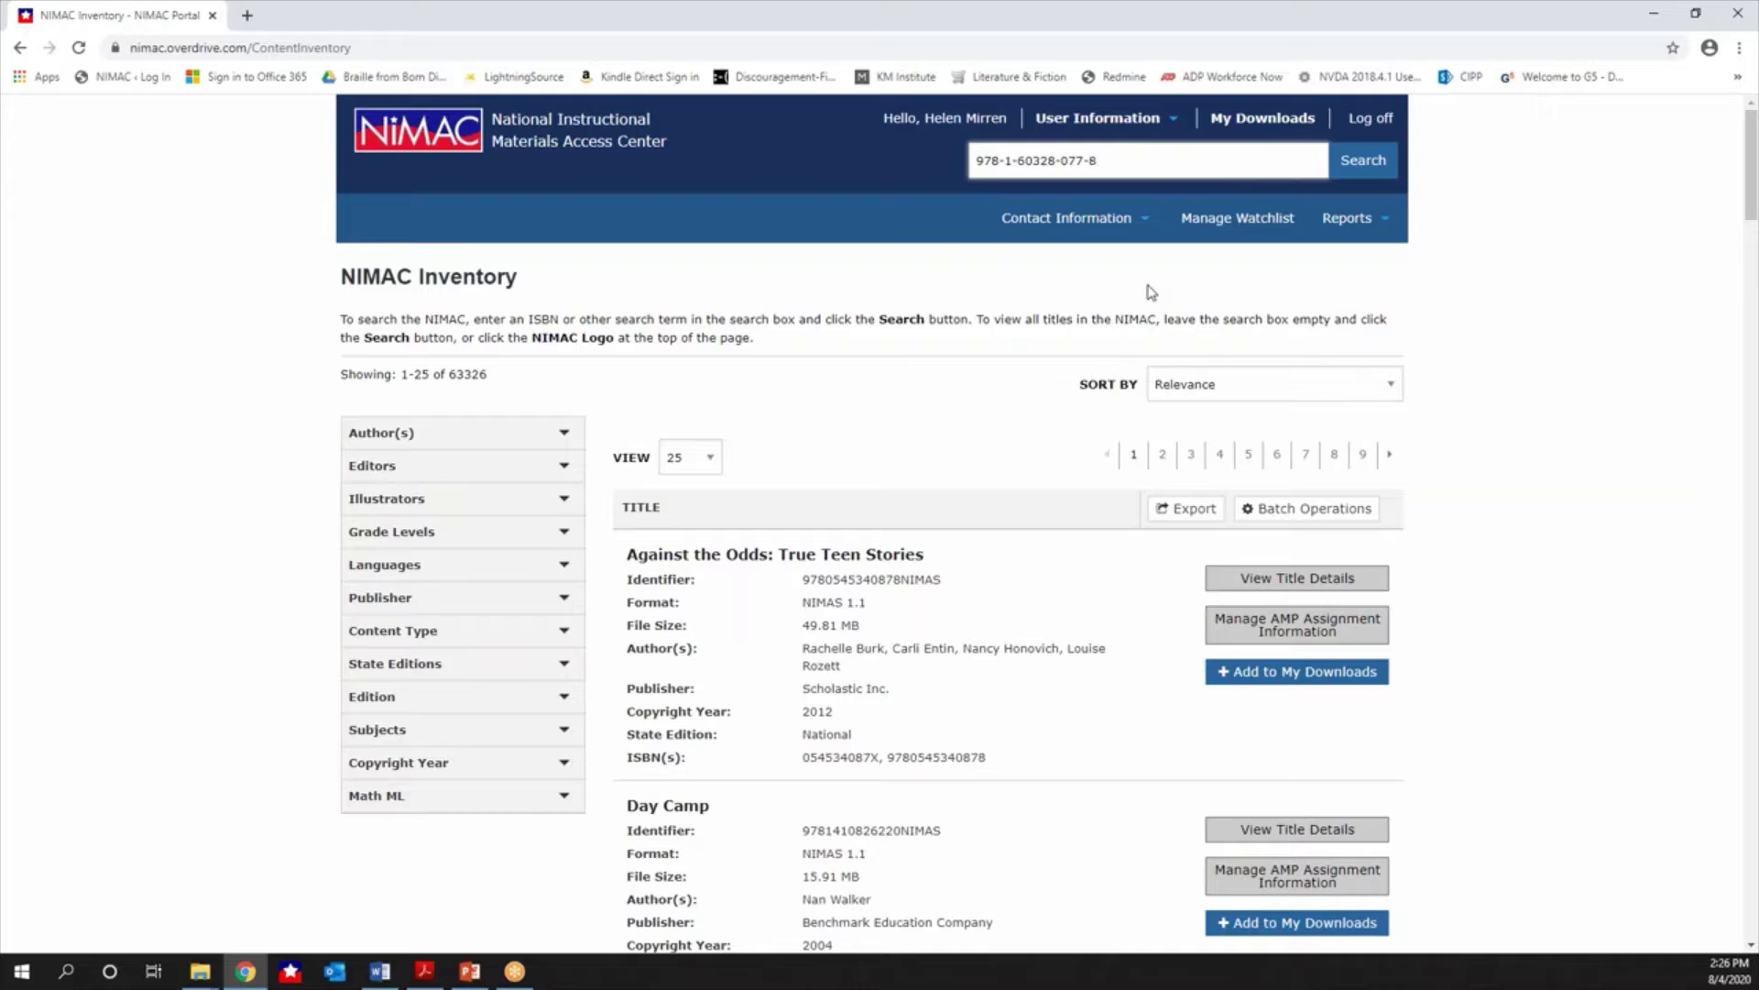
{"action": "key", "text": "Return"}
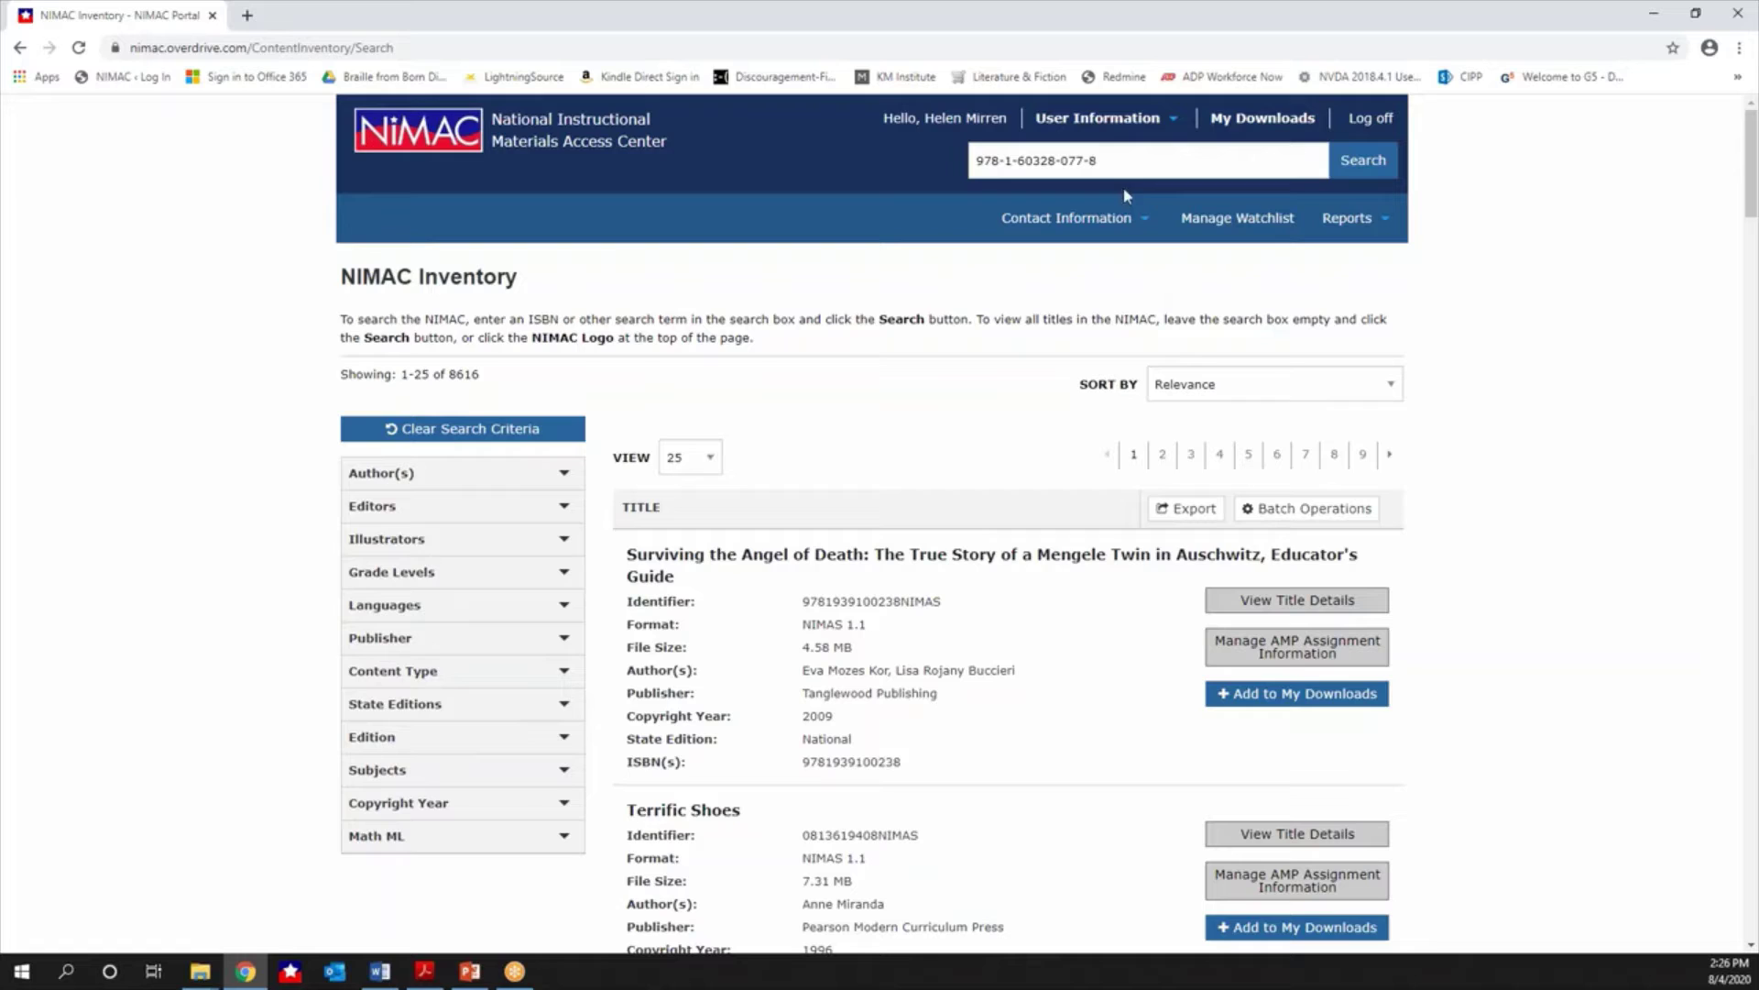
{"action": "left_click_drag", "start_coordinate": [490, 380], "coordinate": [443, 376]}
{"action": "left_click", "coordinate": [1179, 167]}
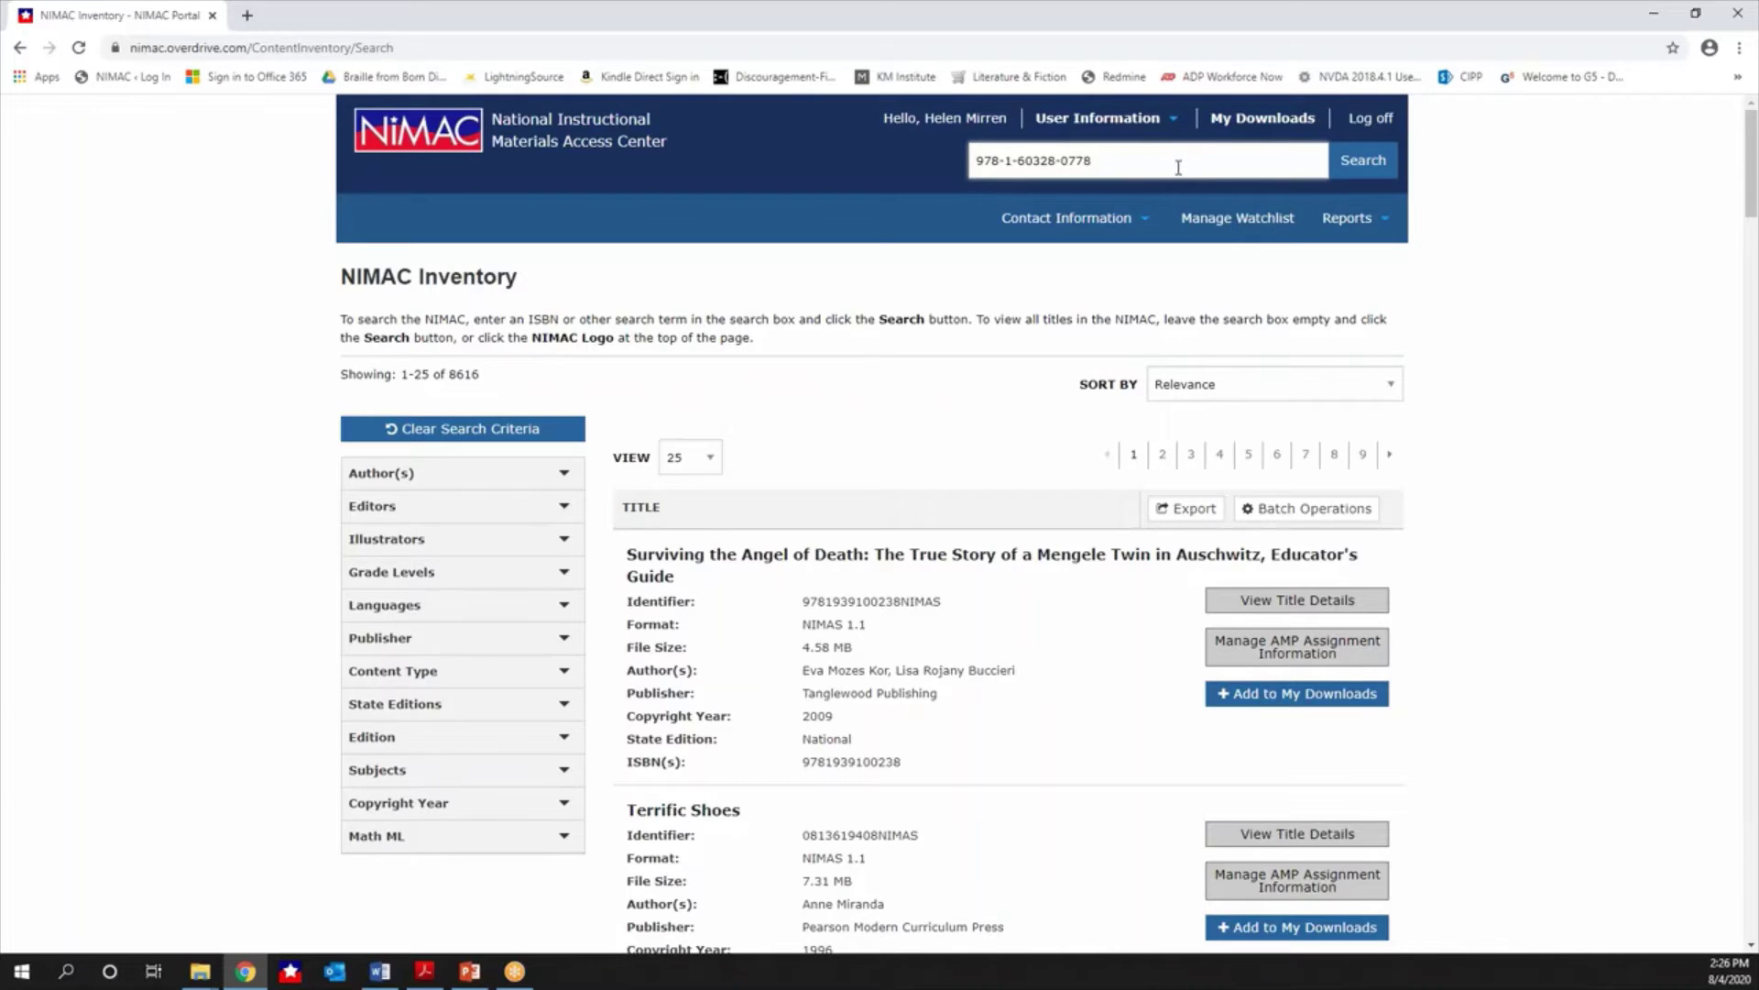
{"action": "key", "text": "BackSpace"}
{"action": "key", "text": "BackSpace"}
{"action": "key", "text": "Left"}
{"action": "key", "text": "BackSpace"}
{"action": "key", "text": "Return"}
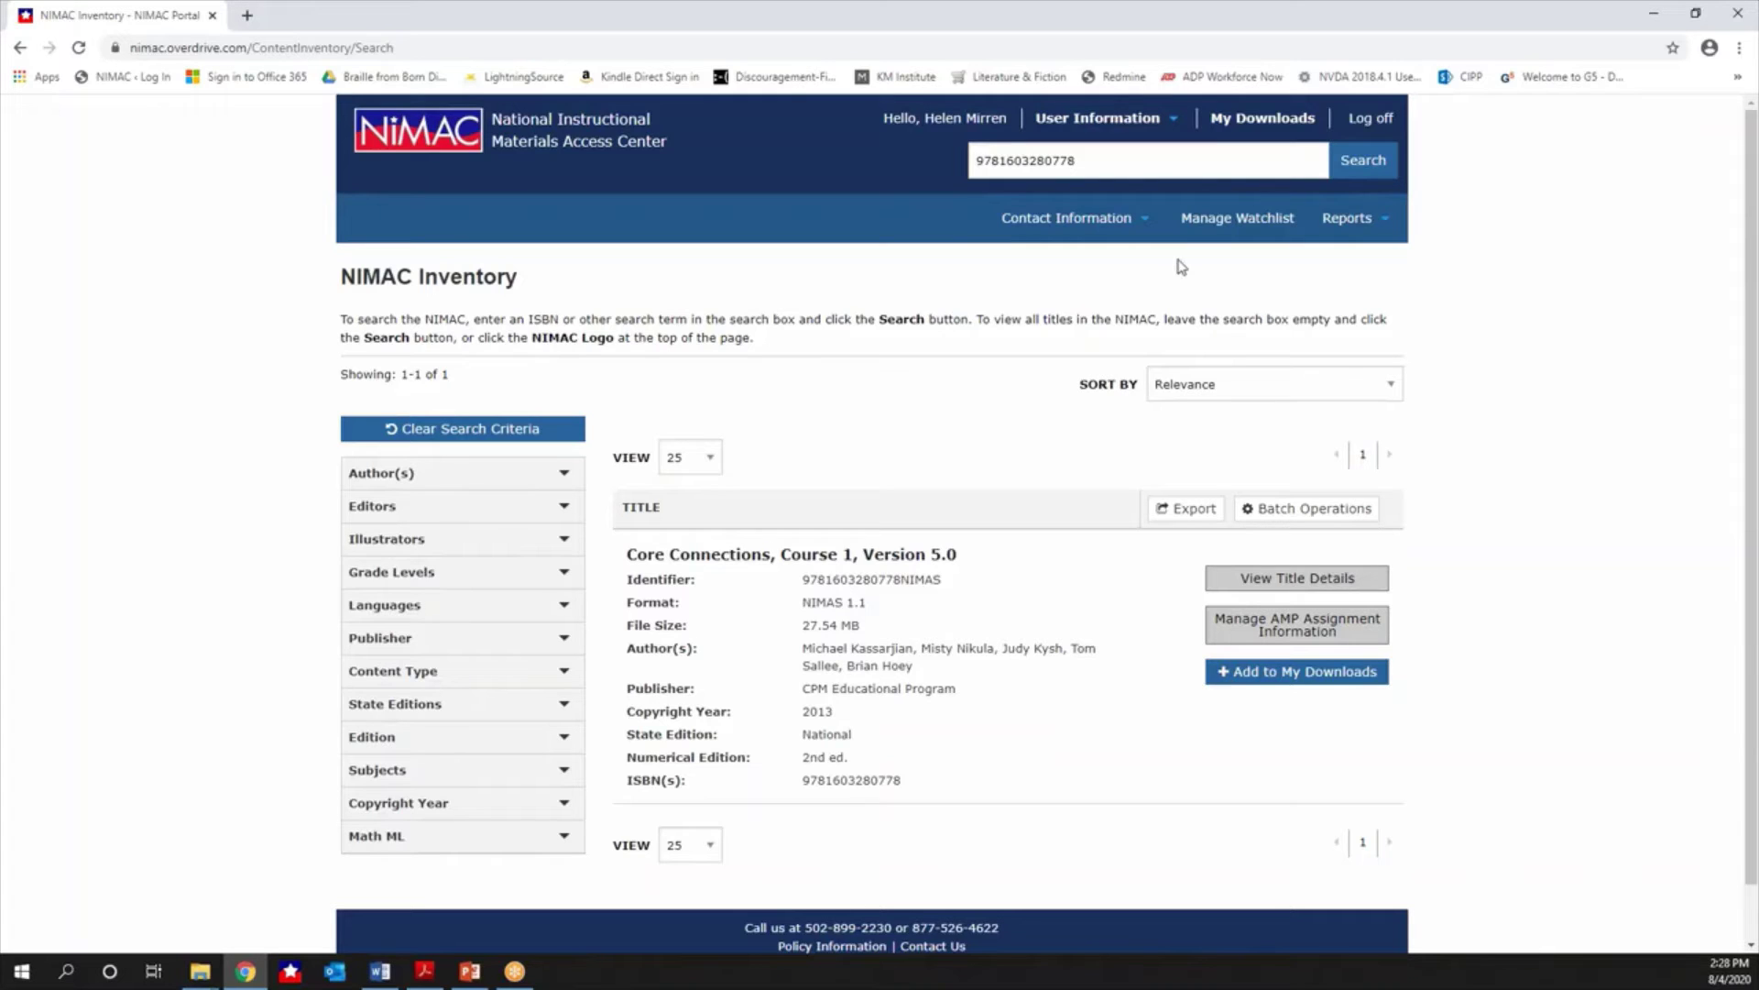
Clear the ISBN from the inventory search field.
{"action": "left_click", "coordinate": [1223, 172]}
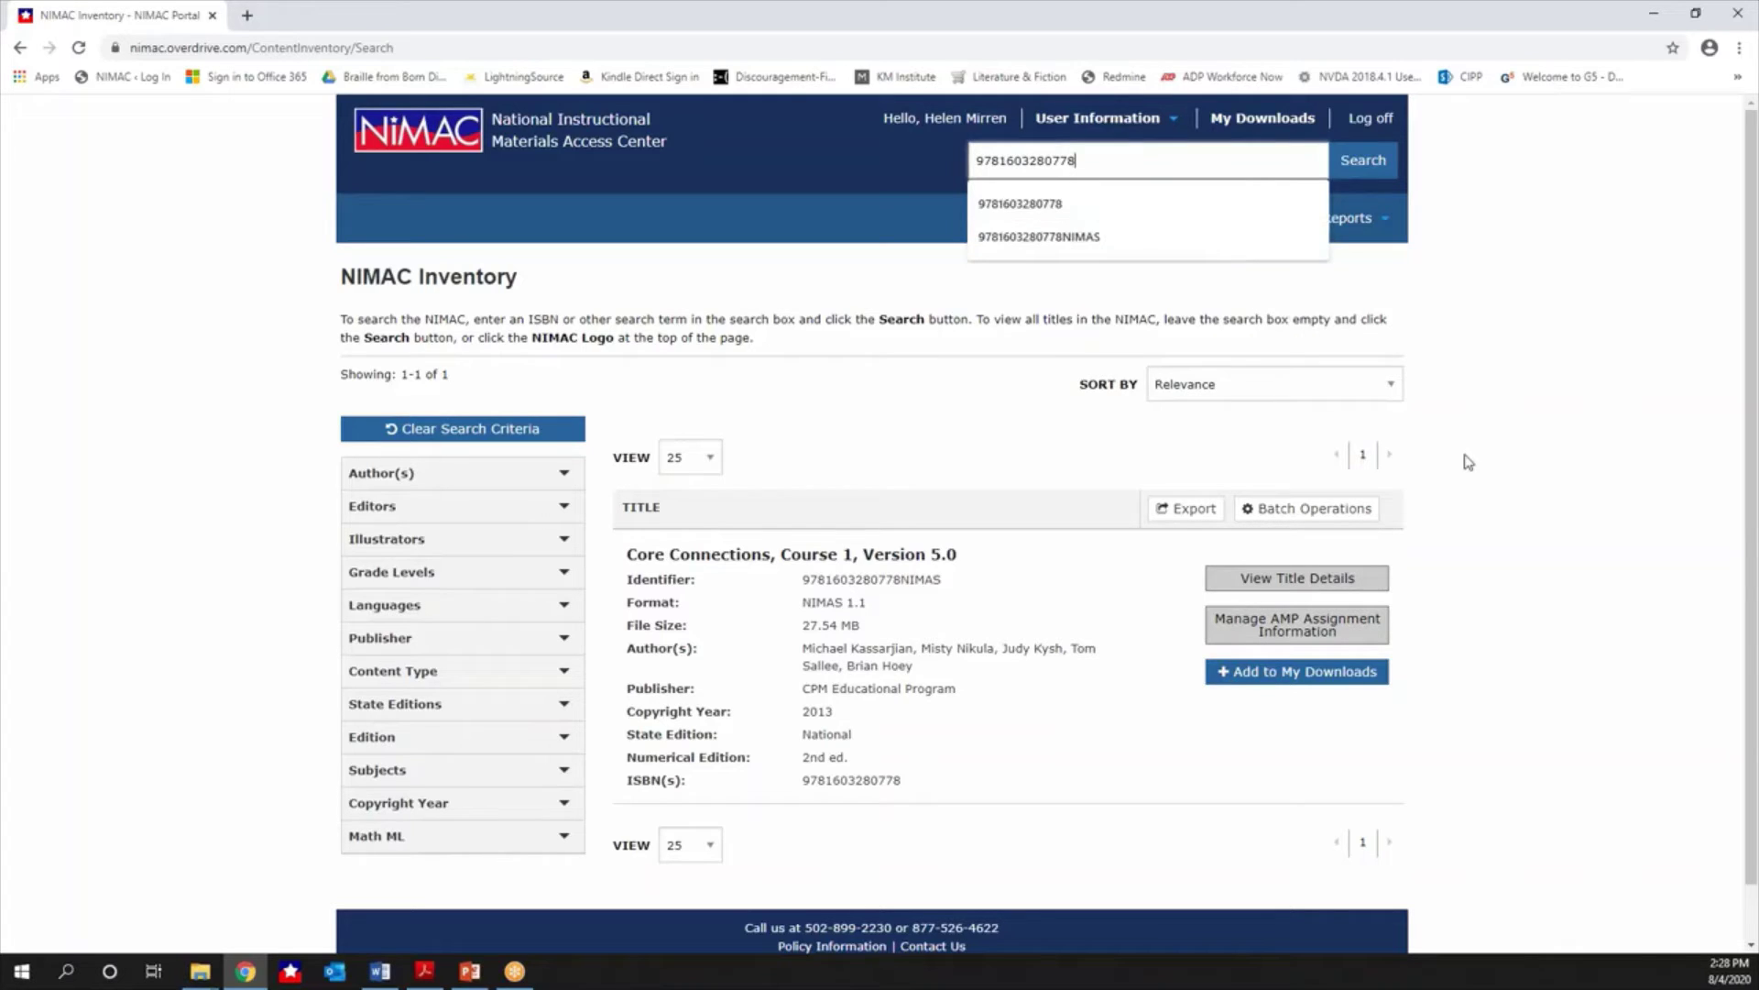
{"action": "key", "text": "BackSpace"}
{"action": "key", "text": "BackSpace"}
{"action": "key", "text": "BackSpace"}
{"action": "key", "text": "BackSpace"}
{"action": "key", "text": "BackSpace"}
{"action": "key", "text": "BackSpace"}
{"action": "key", "text": "BackSpace"}
{"action": "key", "text": "BackSpace"}
{"action": "key", "text": "BackSpace"}
{"action": "key", "text": "BackSpace"}
{"action": "key", "text": "BackSpace"}
{"action": "key", "text": "BackSpace"}
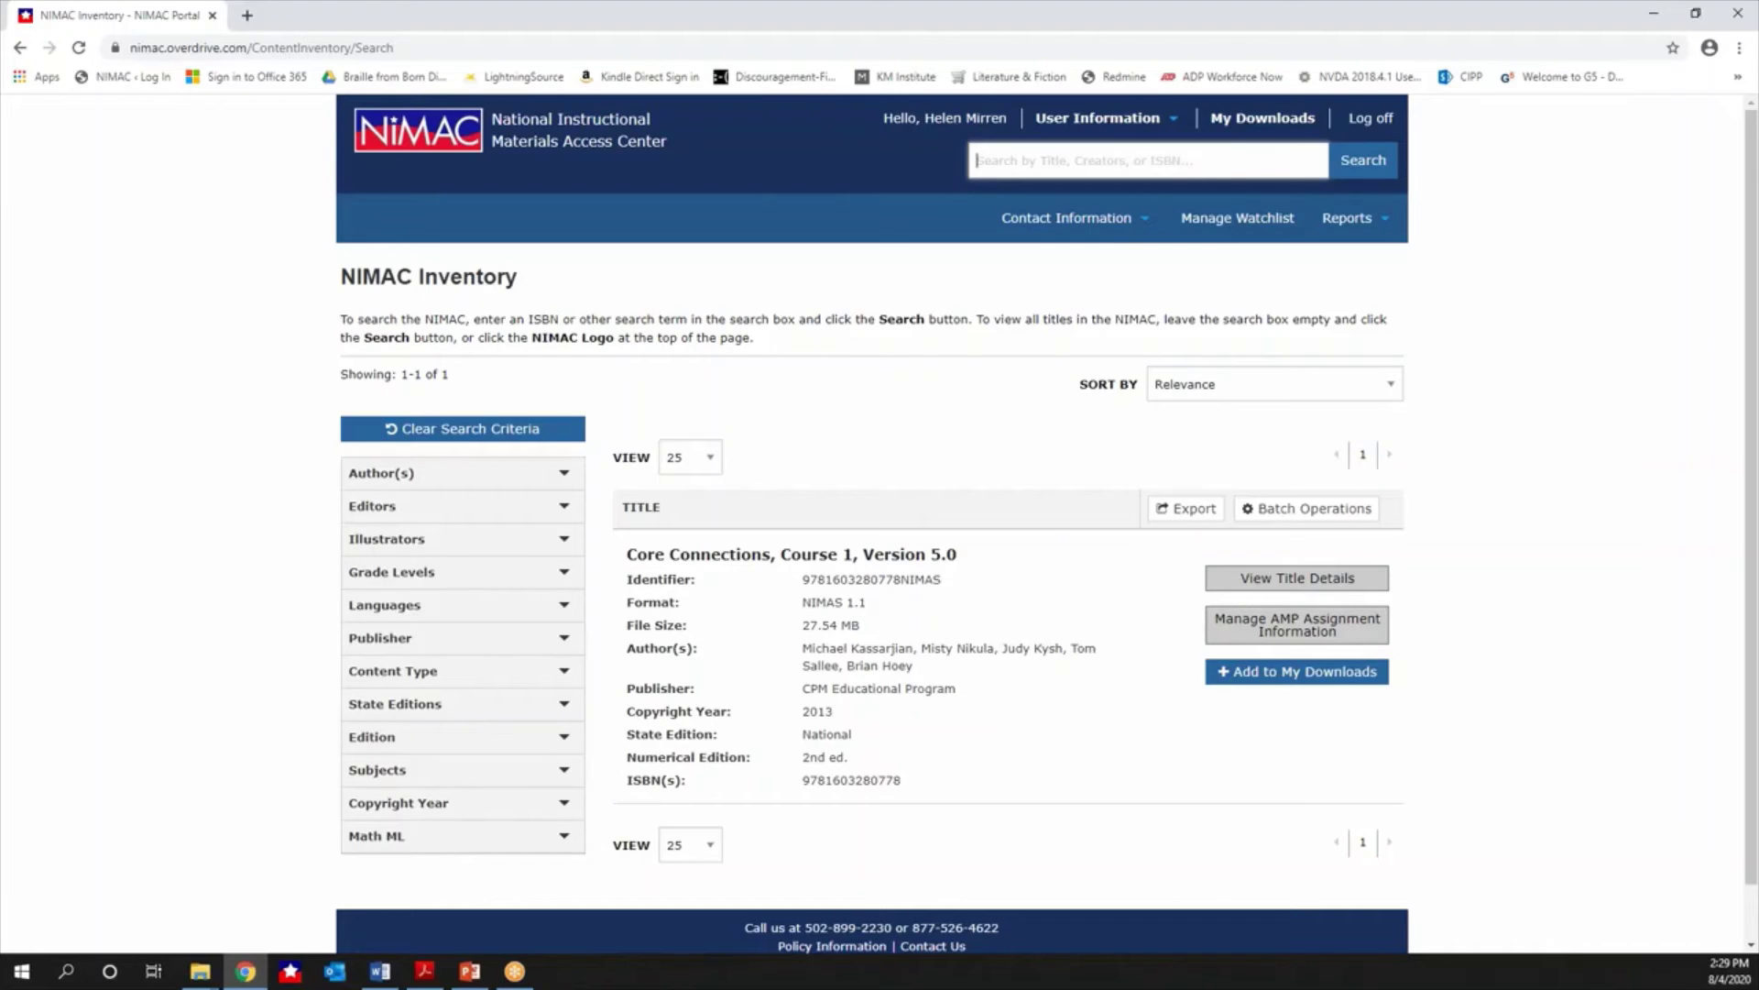
Bring the title over from the Word document, remove the stray bullet text, and search the inventory for American experience.
{"action": "key", "text": "alt+Tab"}
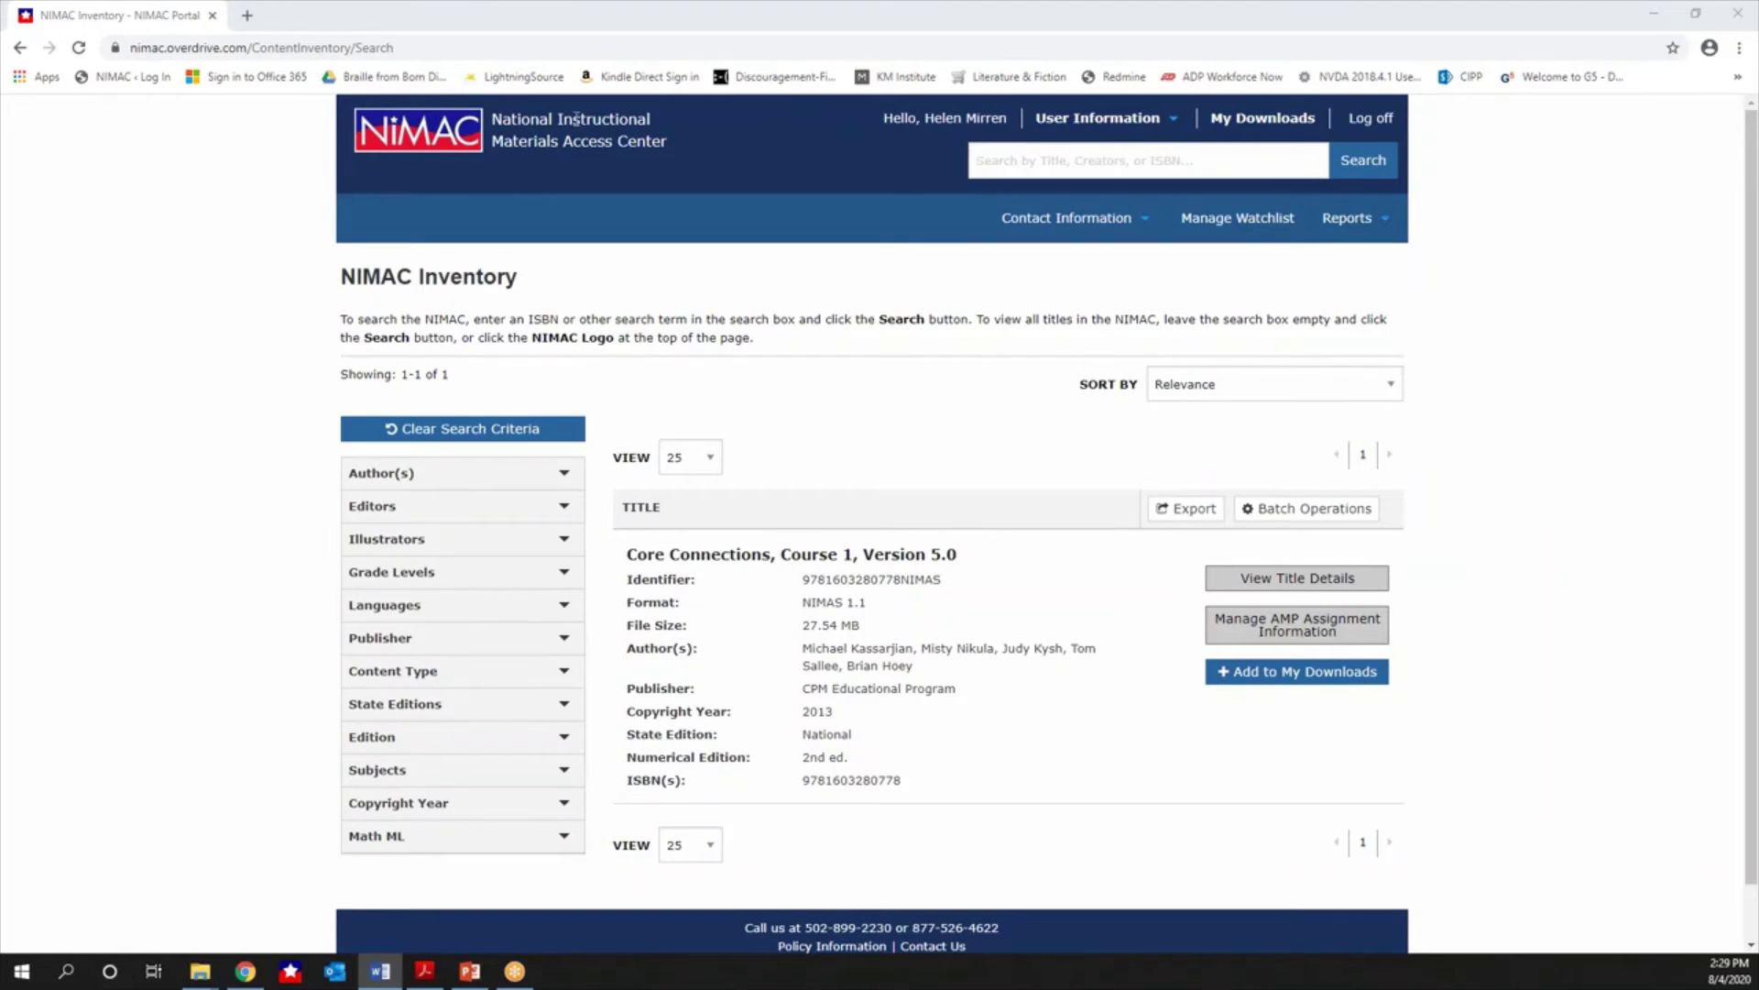
{"action": "key", "text": "alt+Tab"}
{"action": "key", "text": "Down"}
{"action": "key", "text": "Down"}
{"action": "key", "text": "Up"}
{"action": "key", "text": "Up"}
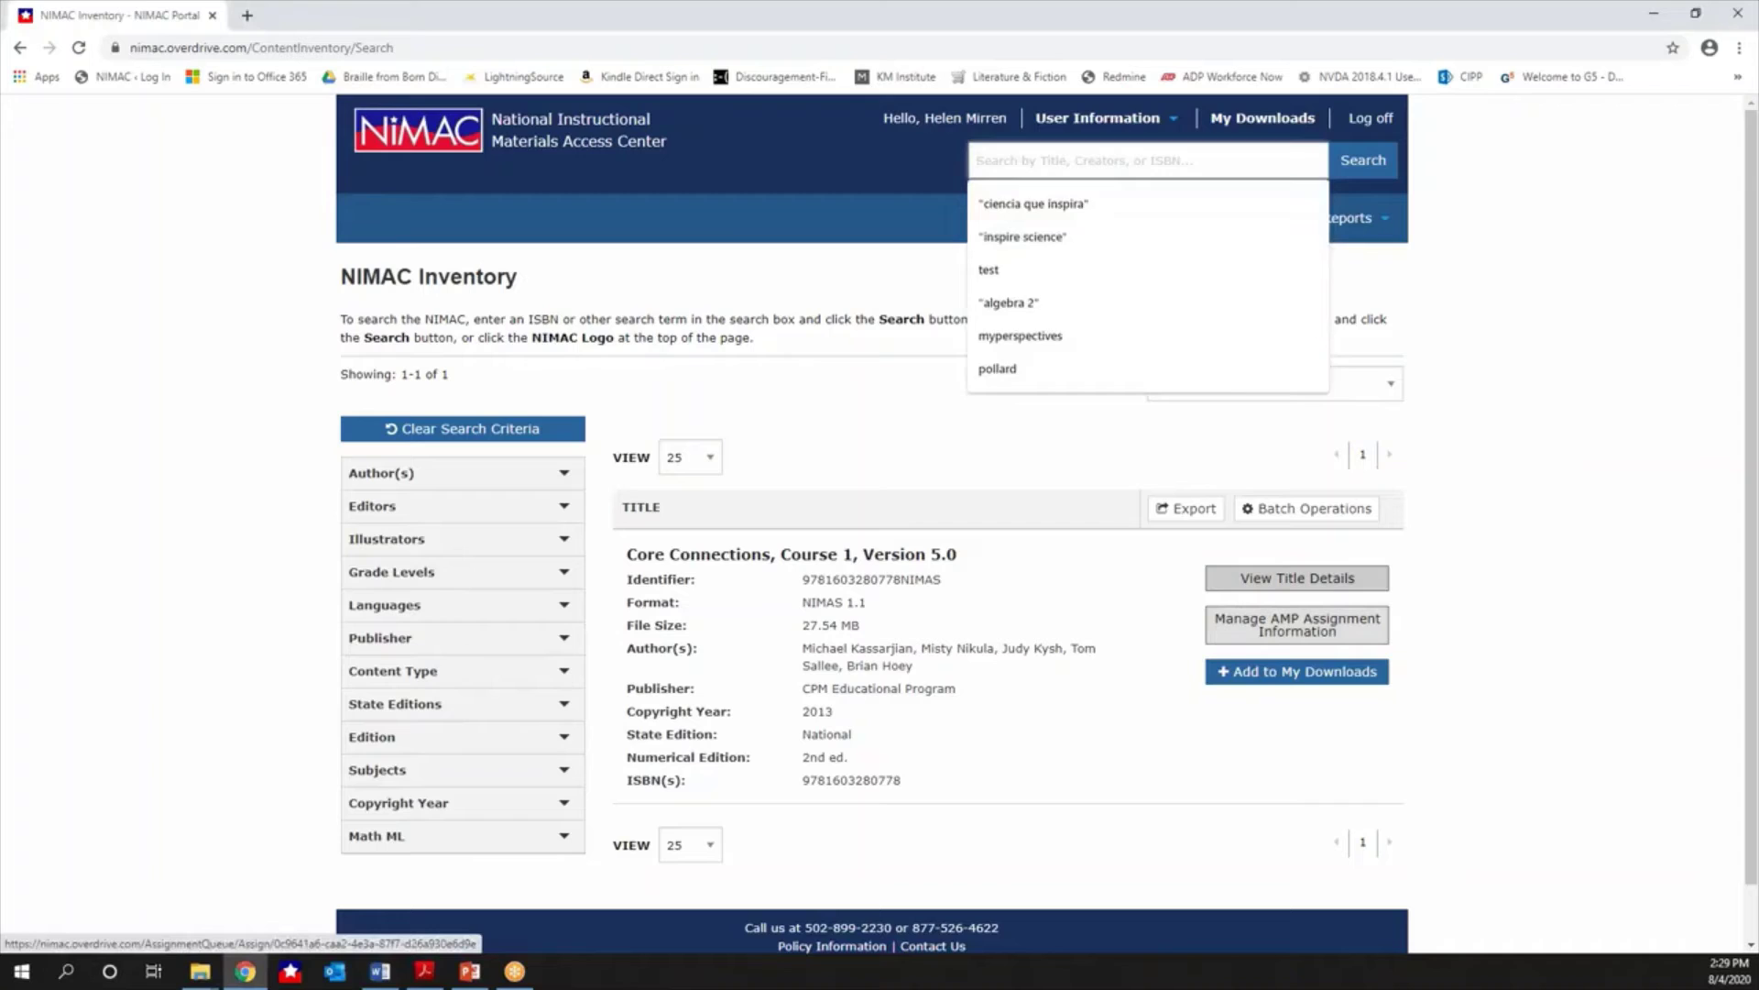
{"action": "key", "text": "Escape"}
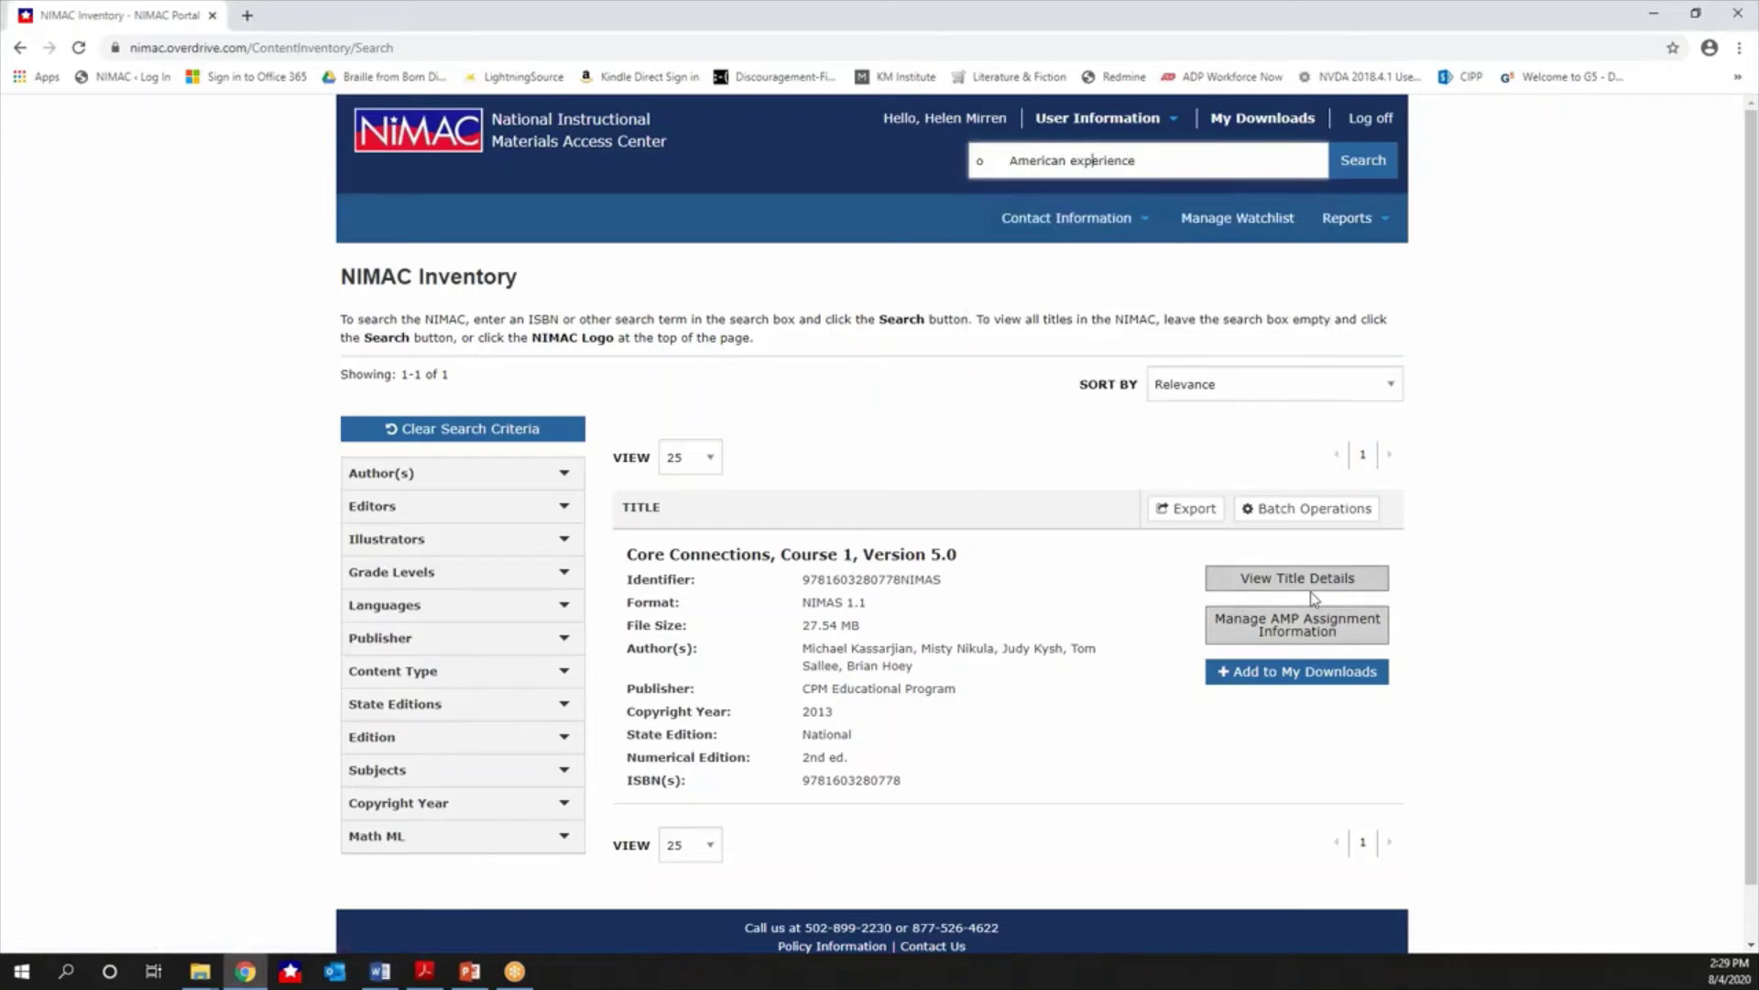
{"action": "key", "text": "Home"}
{"action": "key", "text": "Delete"}
{"action": "type", "text": "A"}
{"action": "key", "text": "Return"}
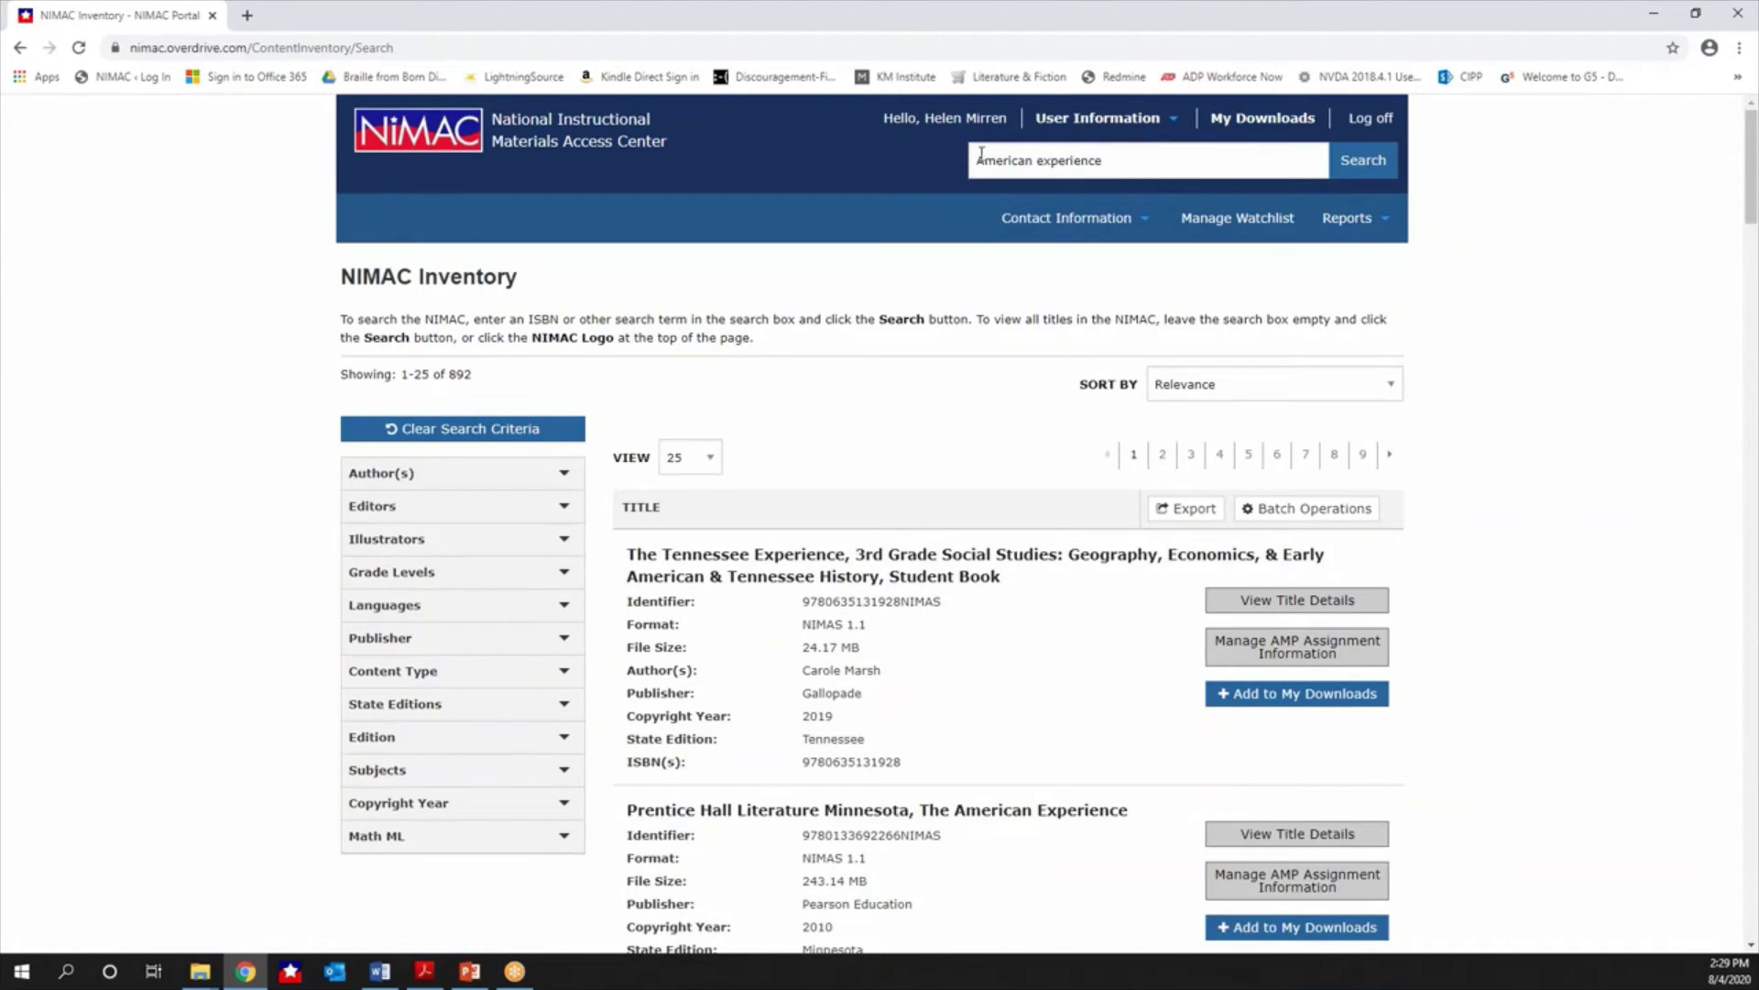
Enclose the title in quotation marks, run the exact phrase search "American experience", and look through the results.
{"action": "left_click", "coordinate": [1072, 160]}
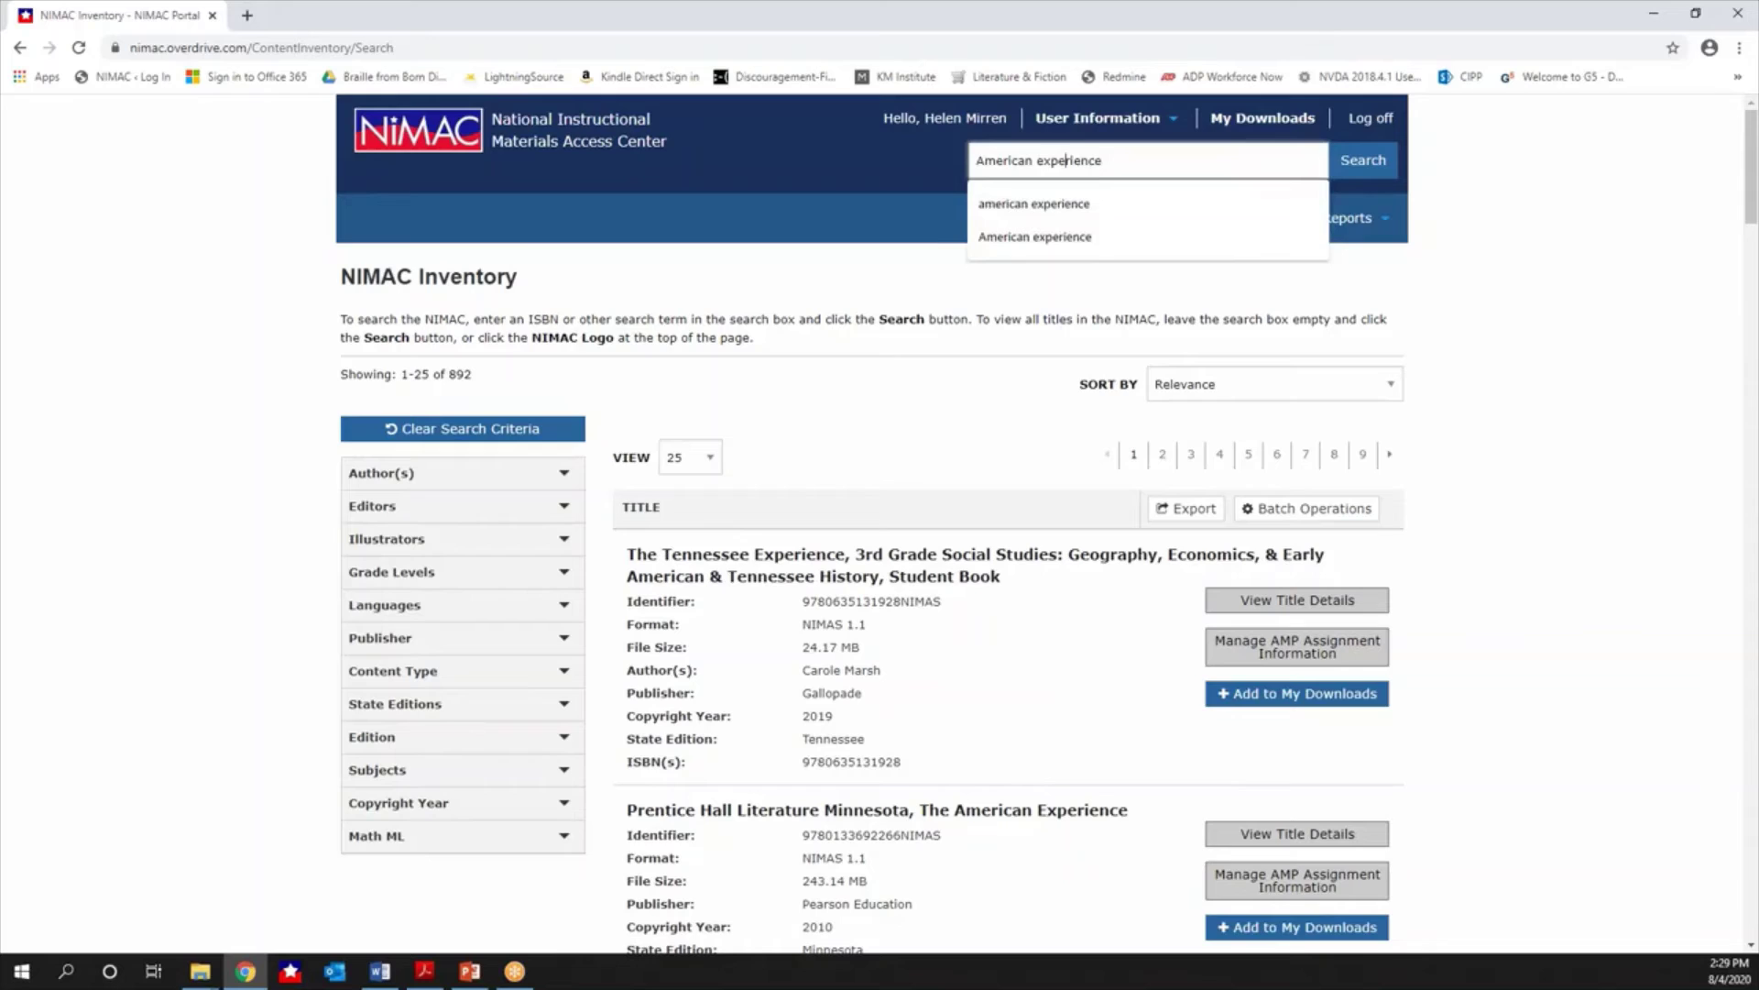
{"action": "type", "text": "\""}
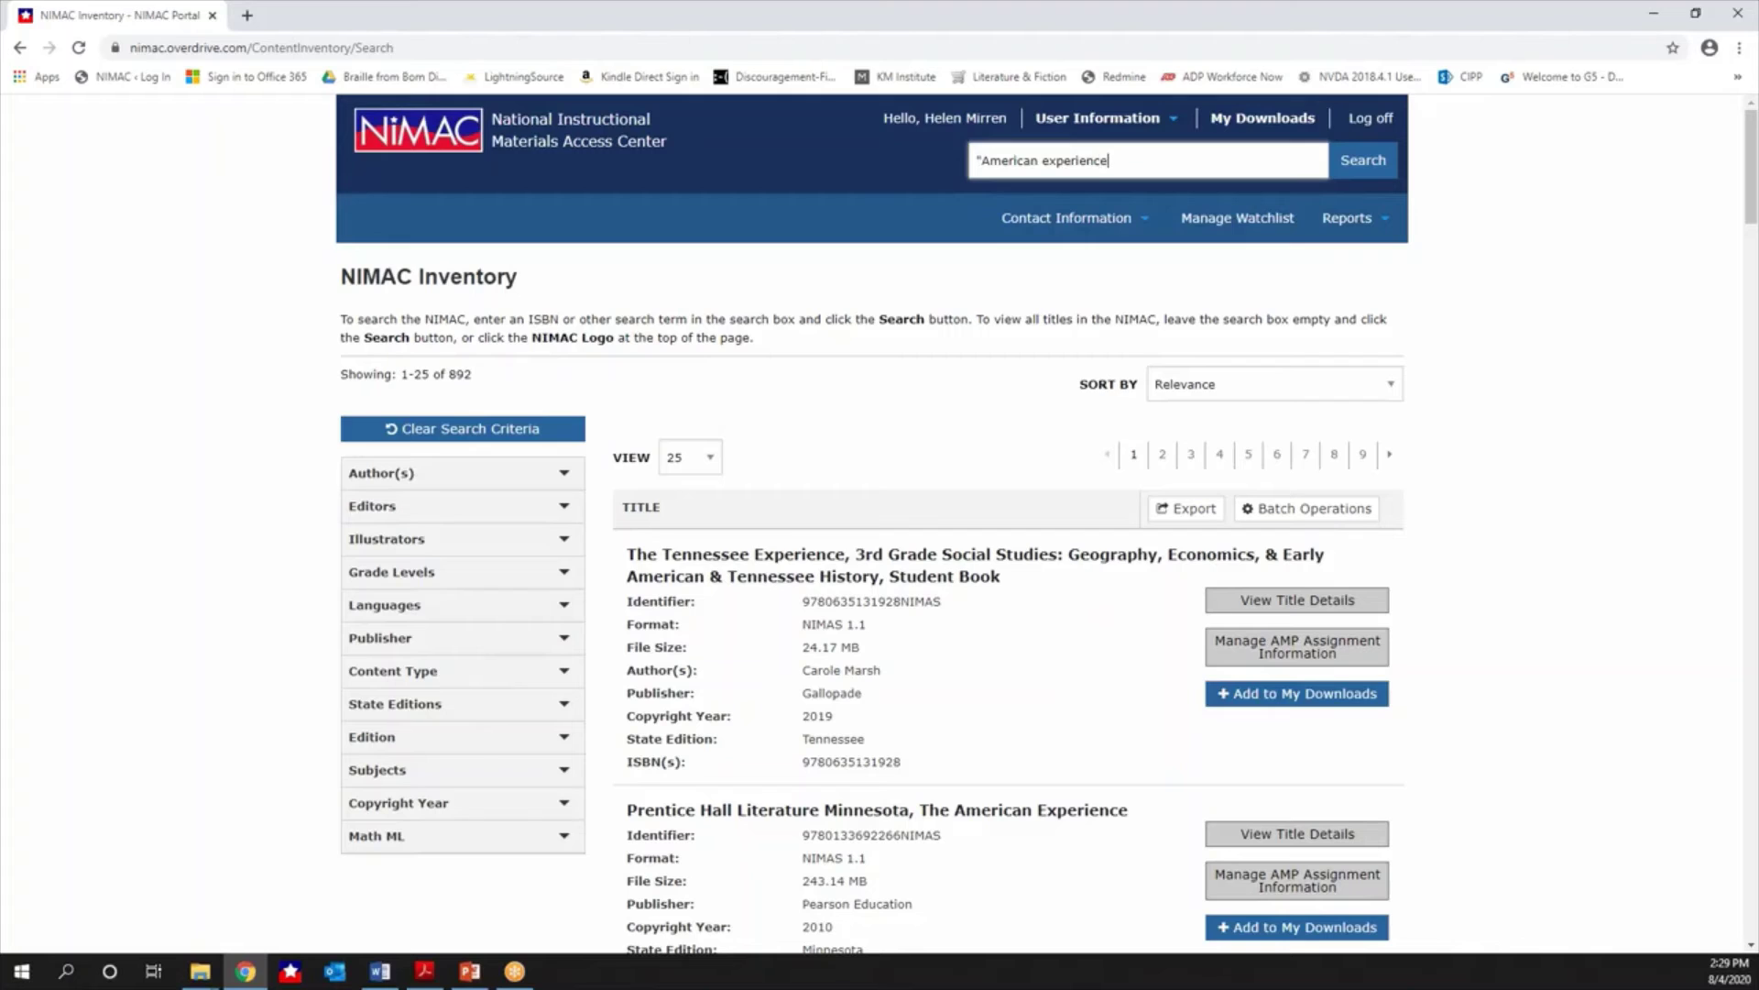
{"action": "type", "text": "\""}
{"action": "key", "text": "Return"}
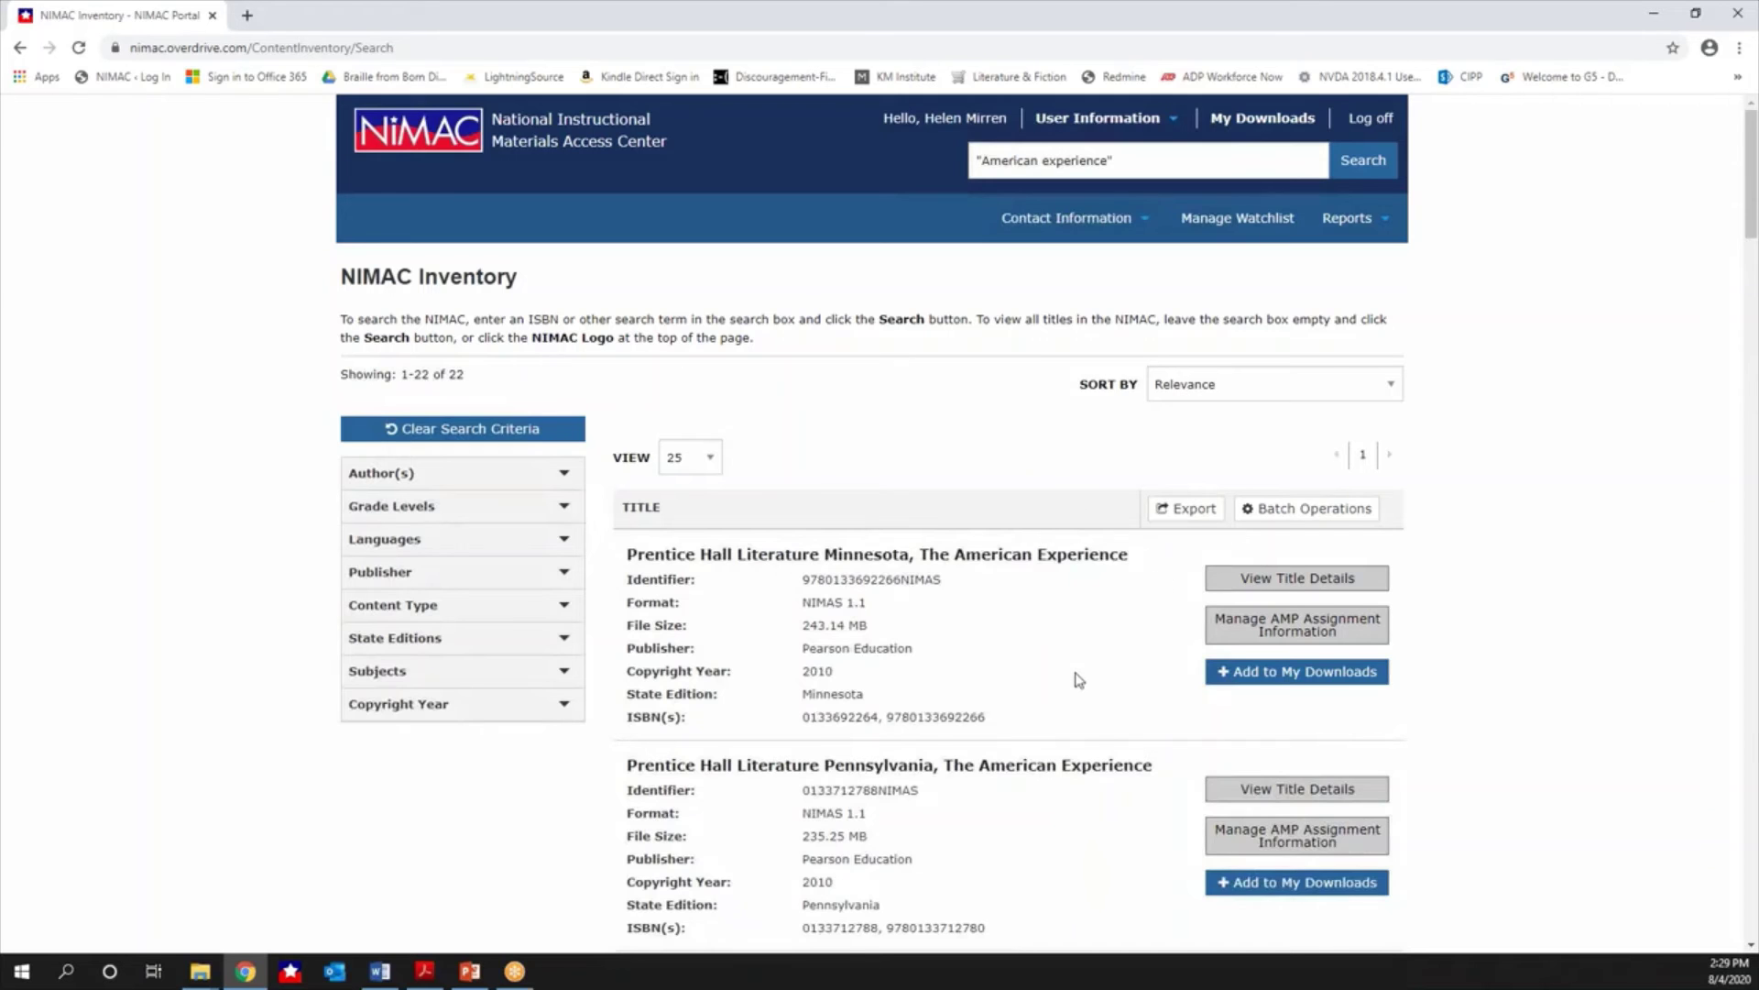
{"action": "scroll", "coordinate": [1078, 679], "scroll_direction": "down", "scroll_amount": 1}
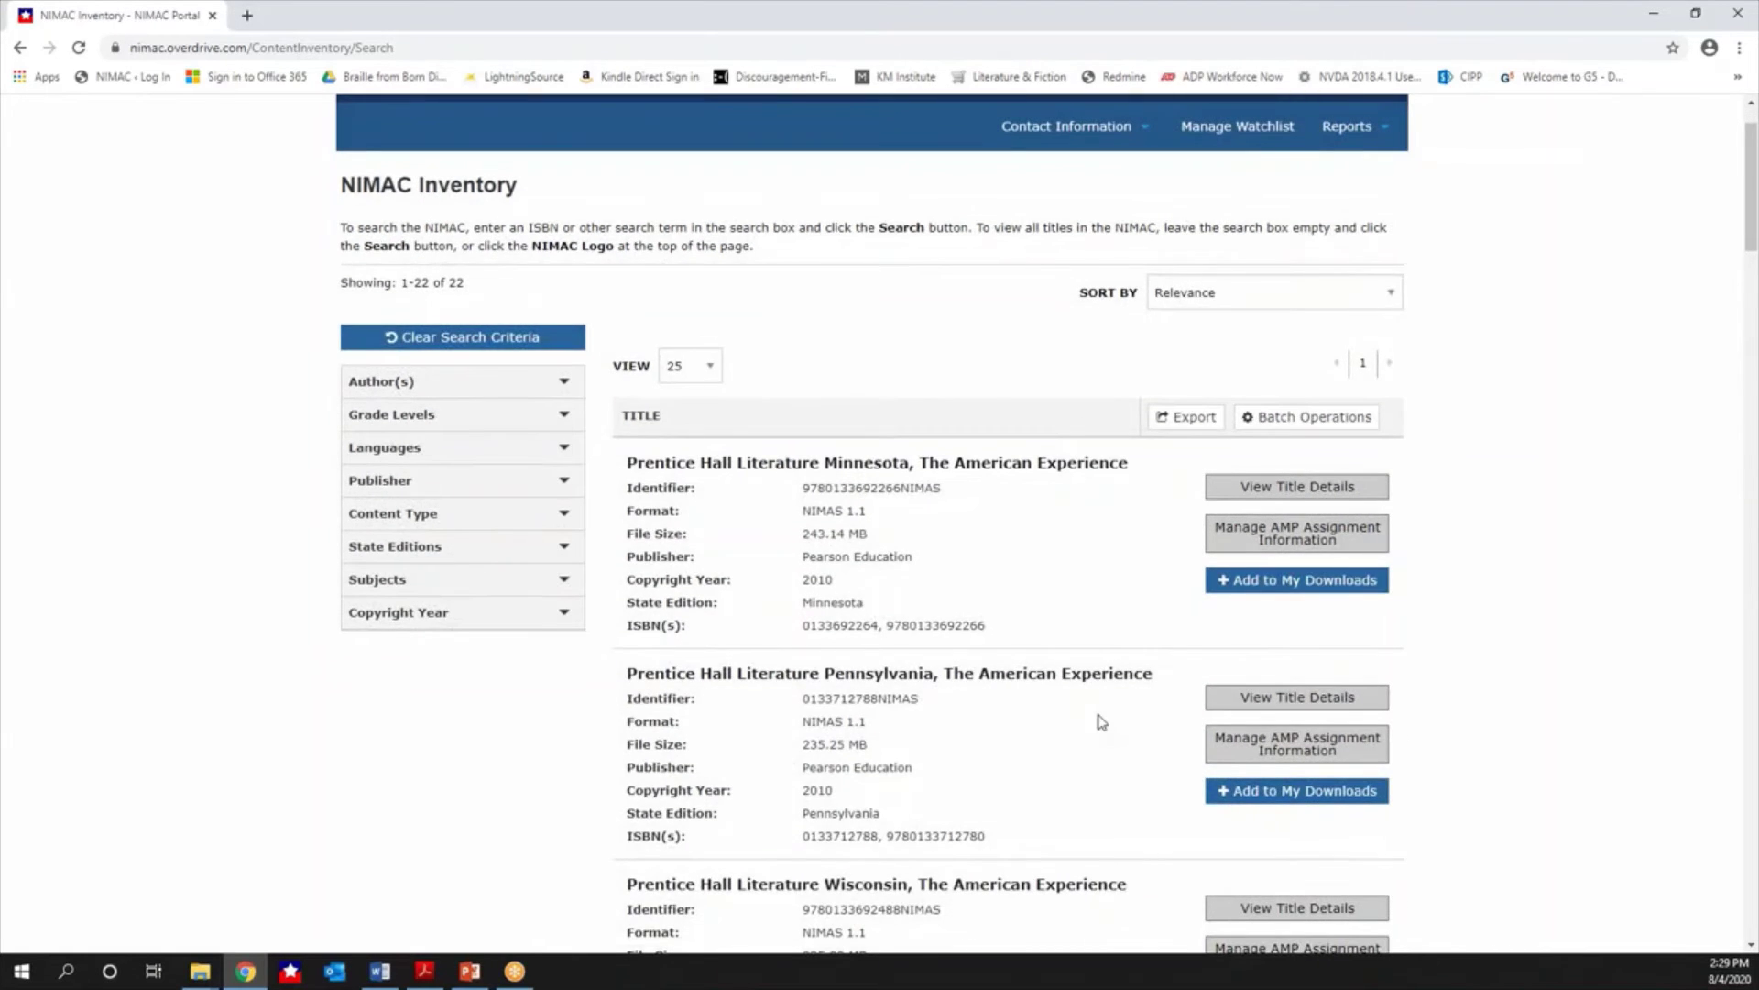
{"action": "scroll", "coordinate": [1101, 722], "scroll_direction": "up", "scroll_amount": 1}
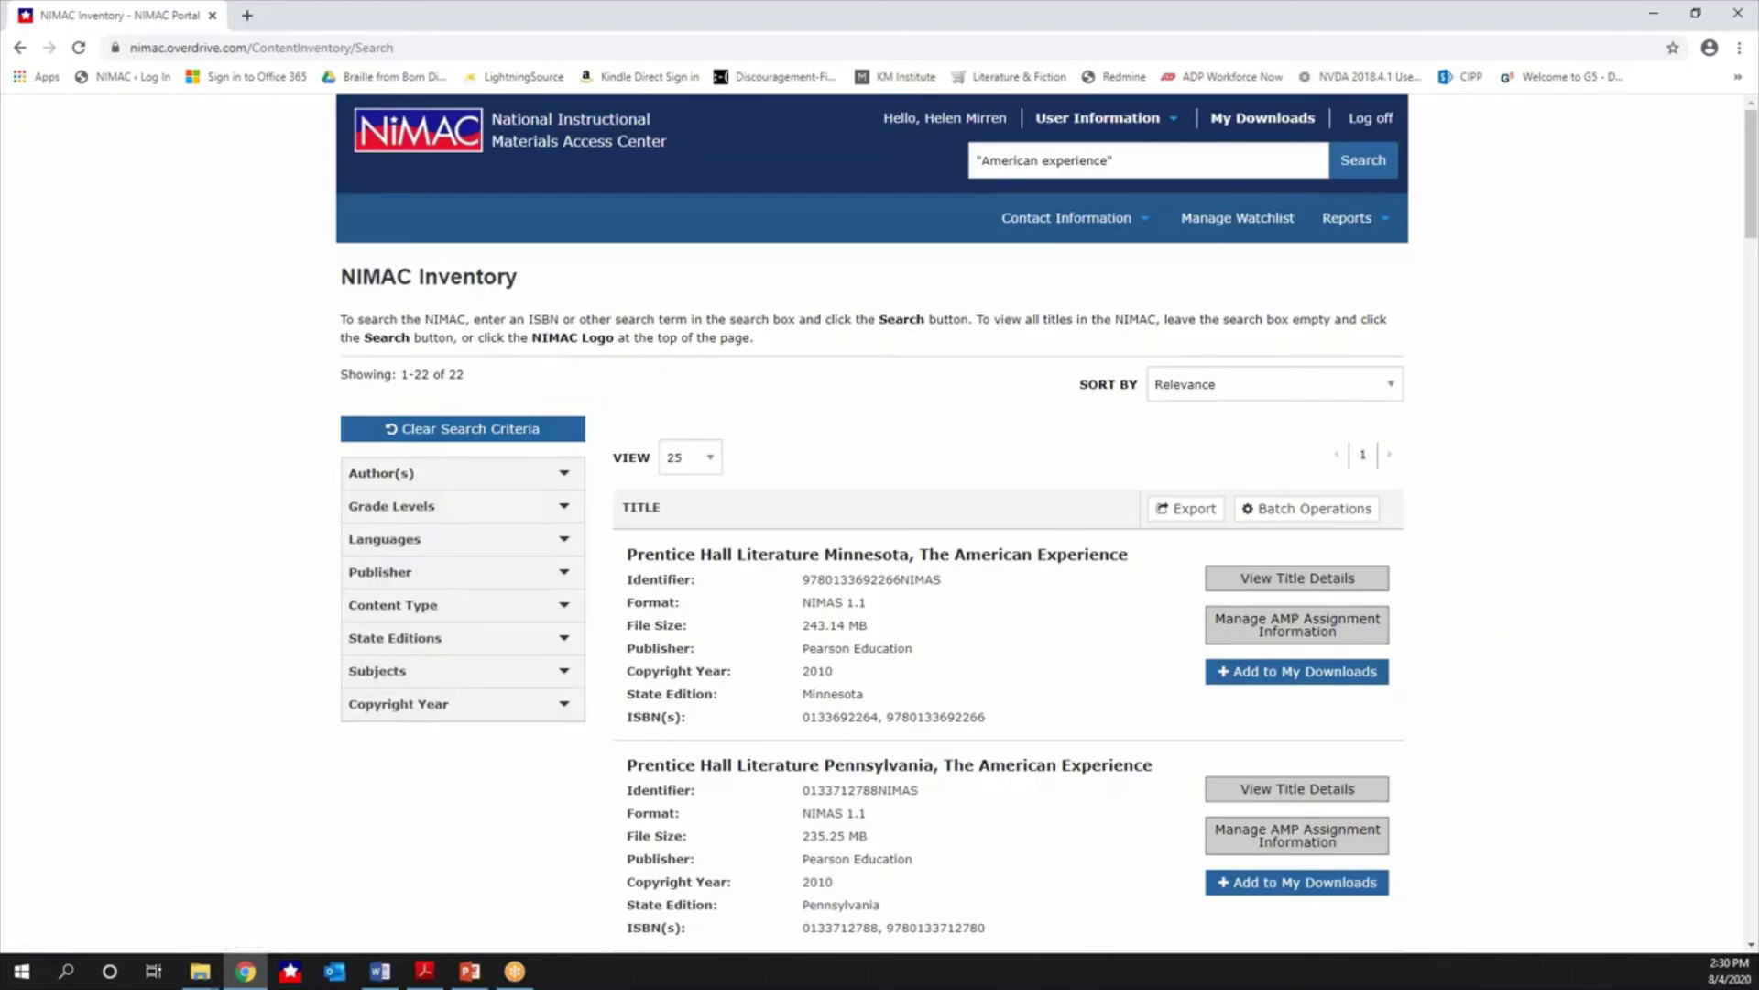
{"action": "scroll", "coordinate": [917, 523], "scroll_direction": "down", "scroll_amount": 3}
{"action": "scroll", "coordinate": [916, 699], "scroll_direction": "up", "scroll_amount": 3}
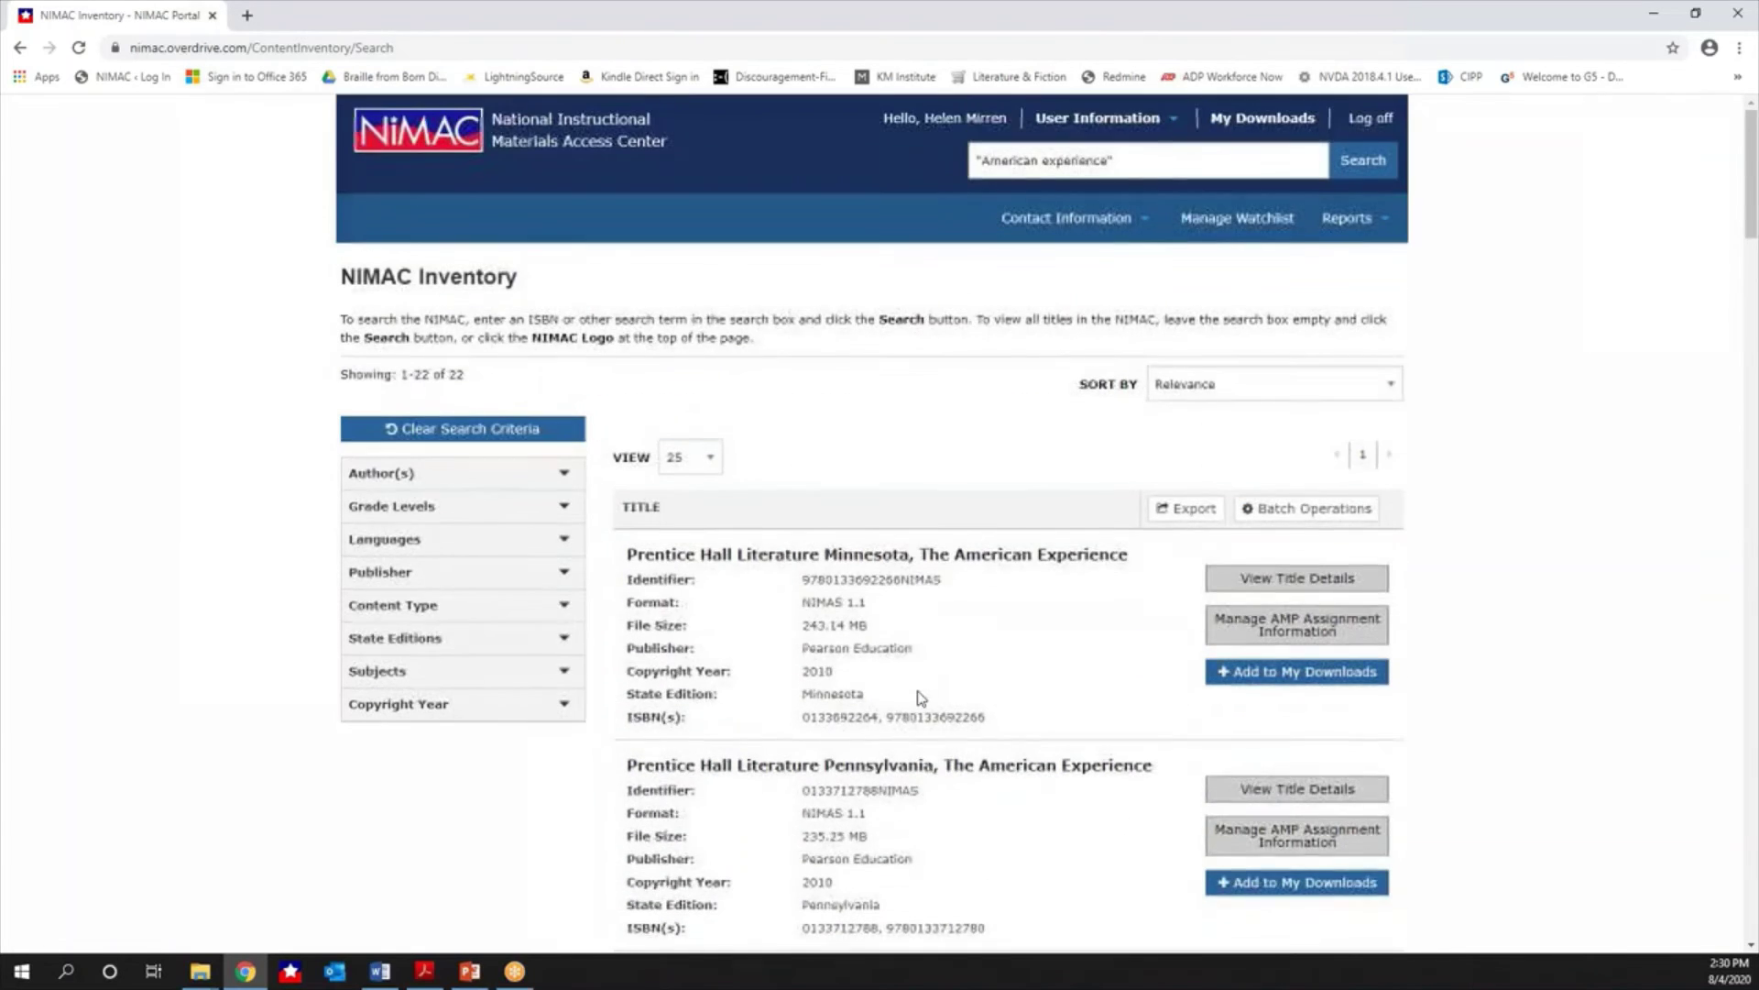
Filter the "American experience" results to the Ohio state edition.
{"action": "left_click", "coordinate": [451, 641]}
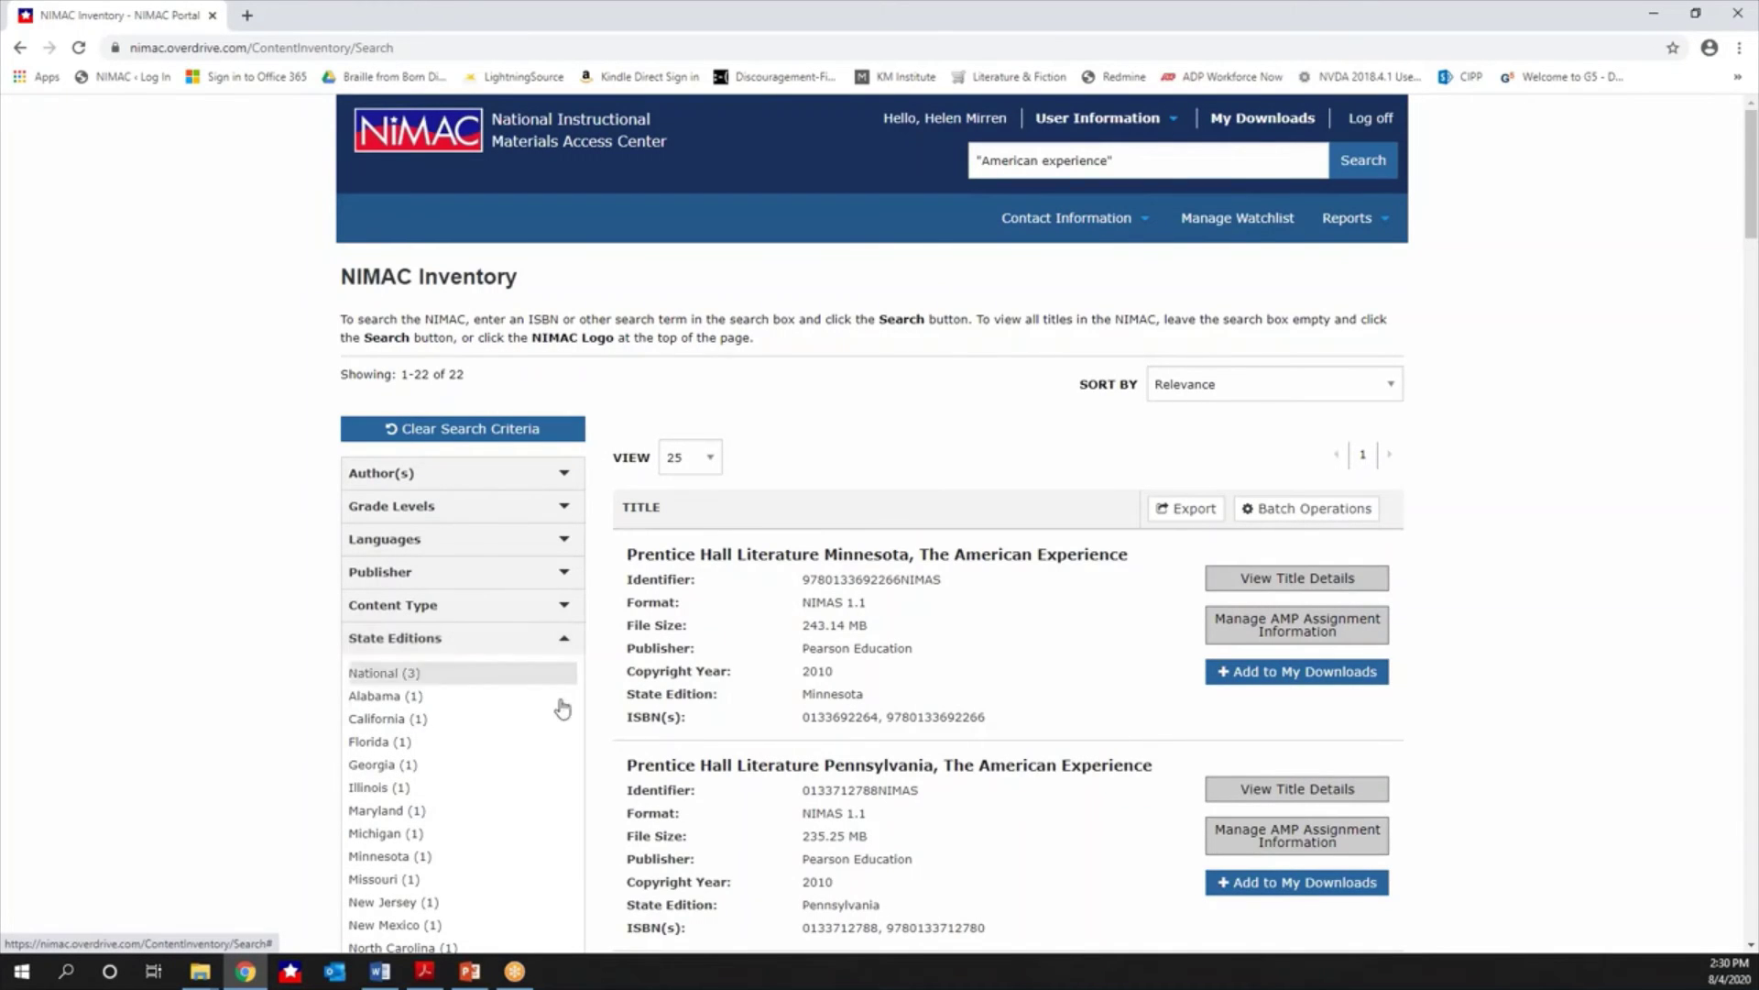
{"action": "scroll", "coordinate": [790, 820], "scroll_direction": "down", "scroll_amount": 2}
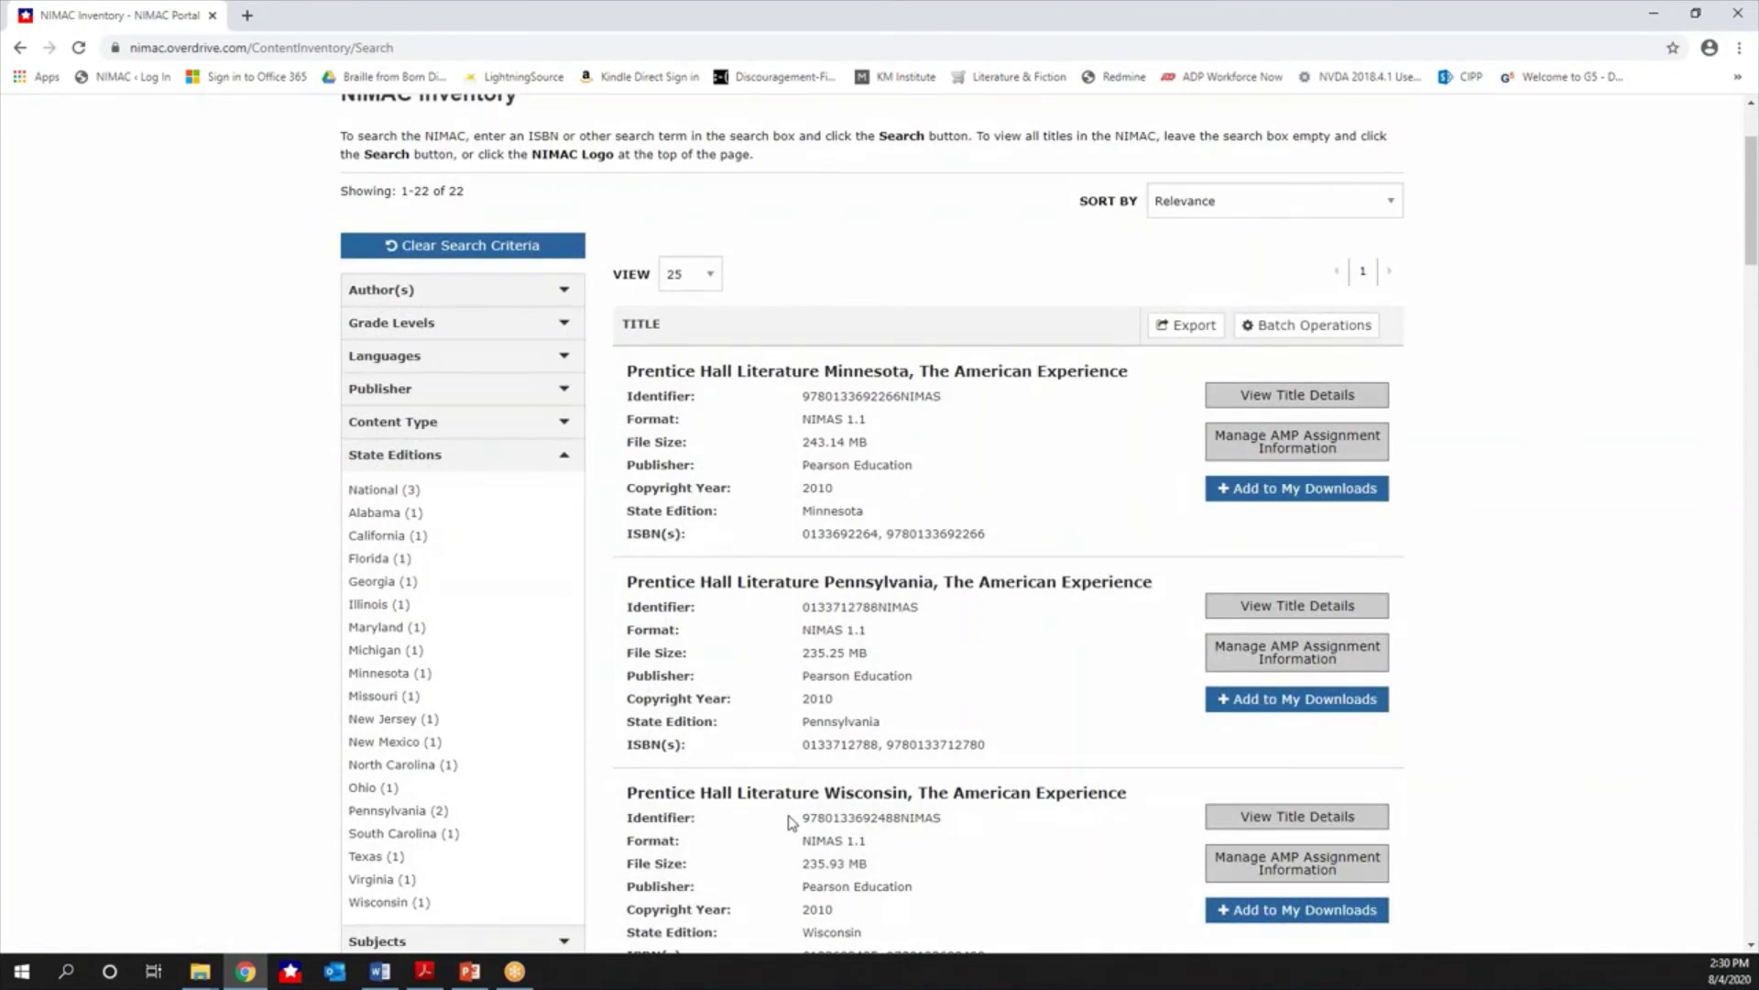
{"action": "scroll", "coordinate": [788, 818], "scroll_direction": "down", "scroll_amount": 1}
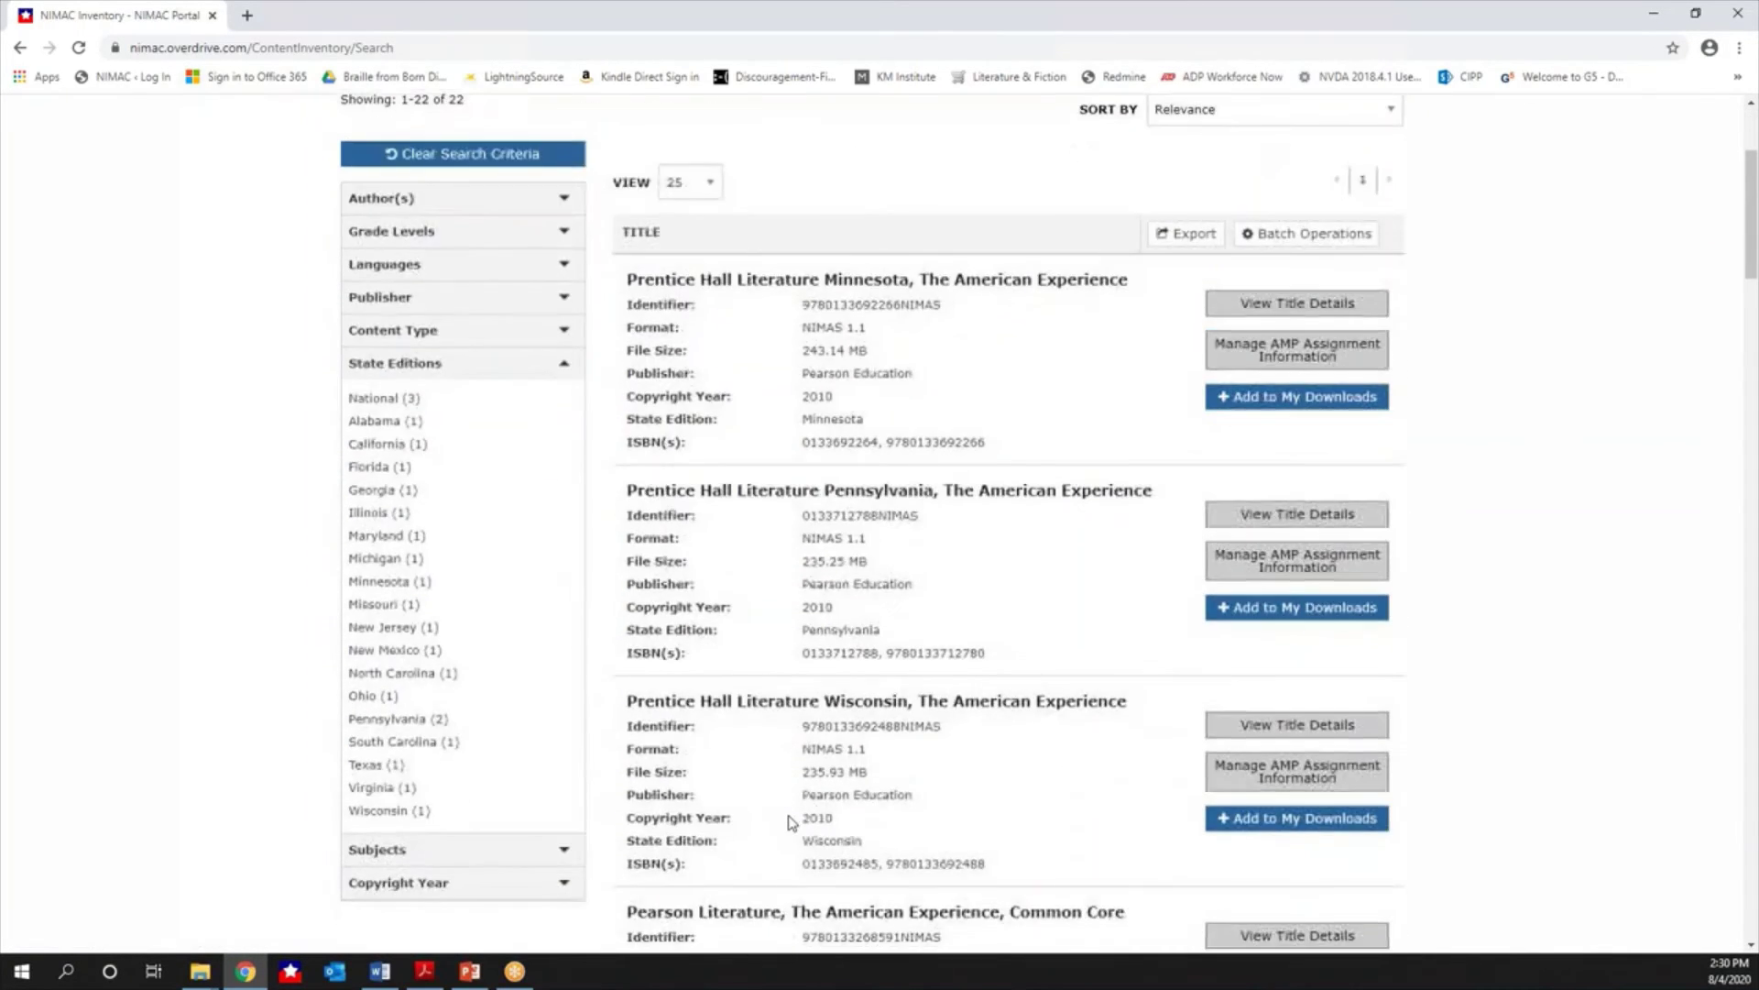
{"action": "left_click", "coordinate": [385, 698]}
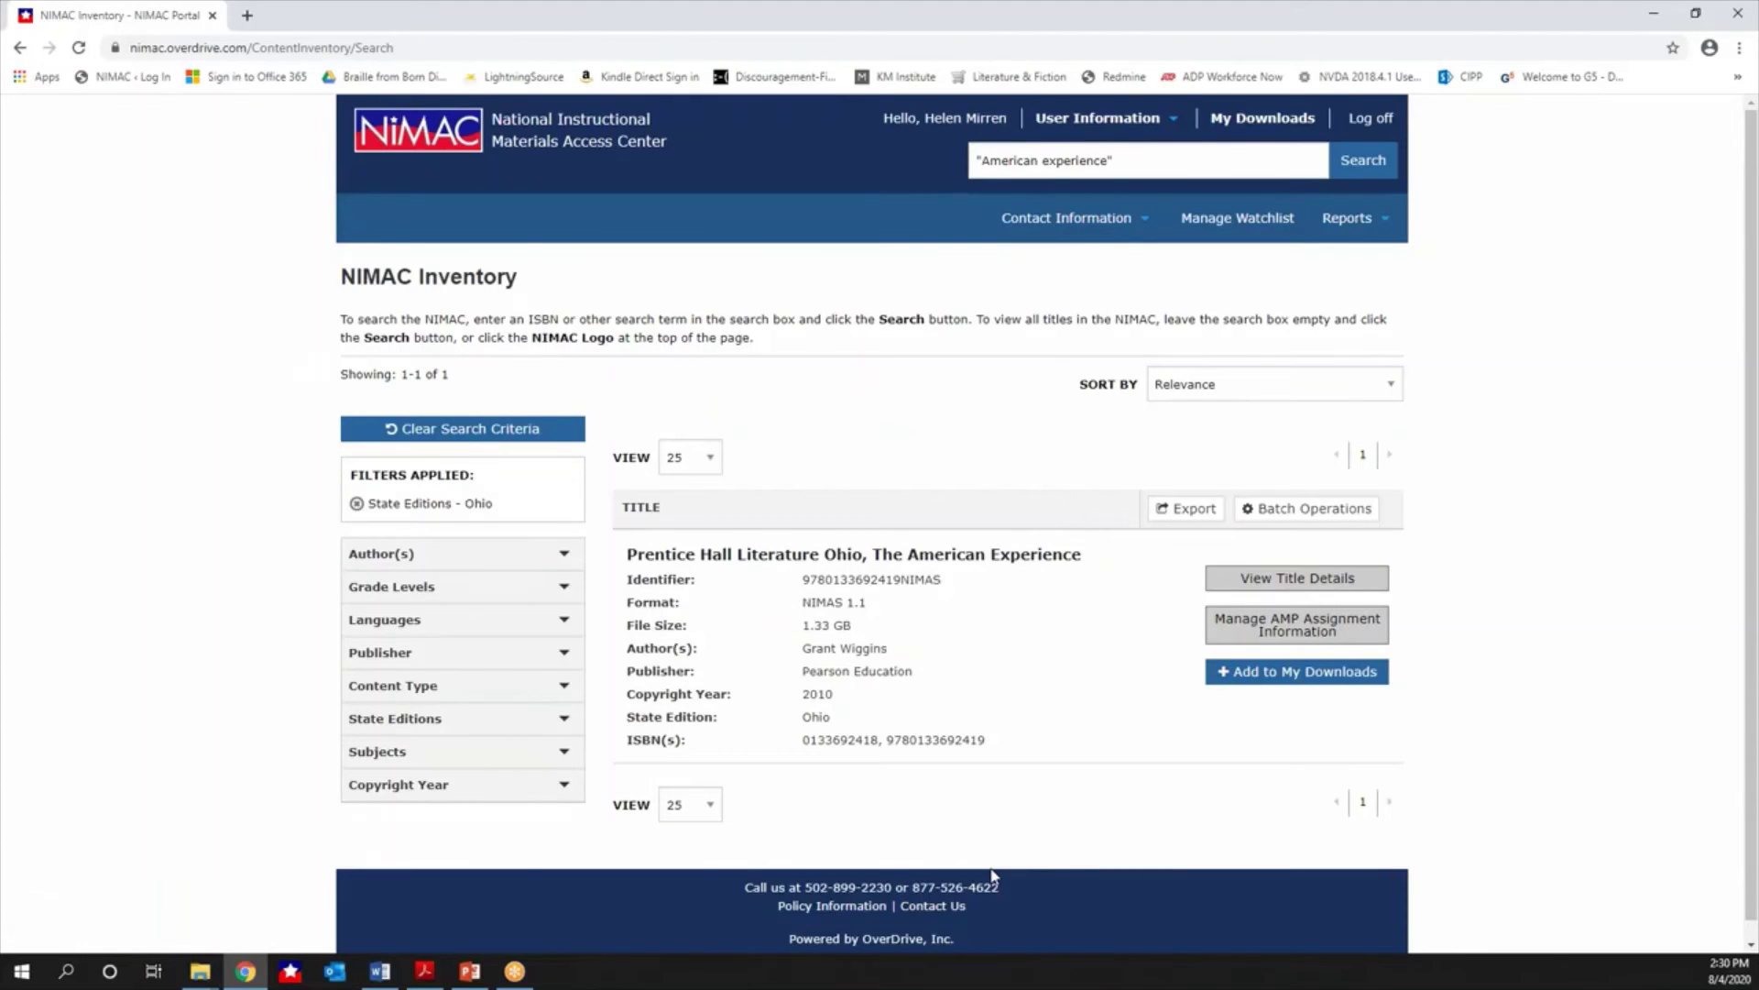
Replace the Ohio filter with the National state edition and narrow the results to copyright year 2010.
{"action": "left_click", "coordinate": [357, 505]}
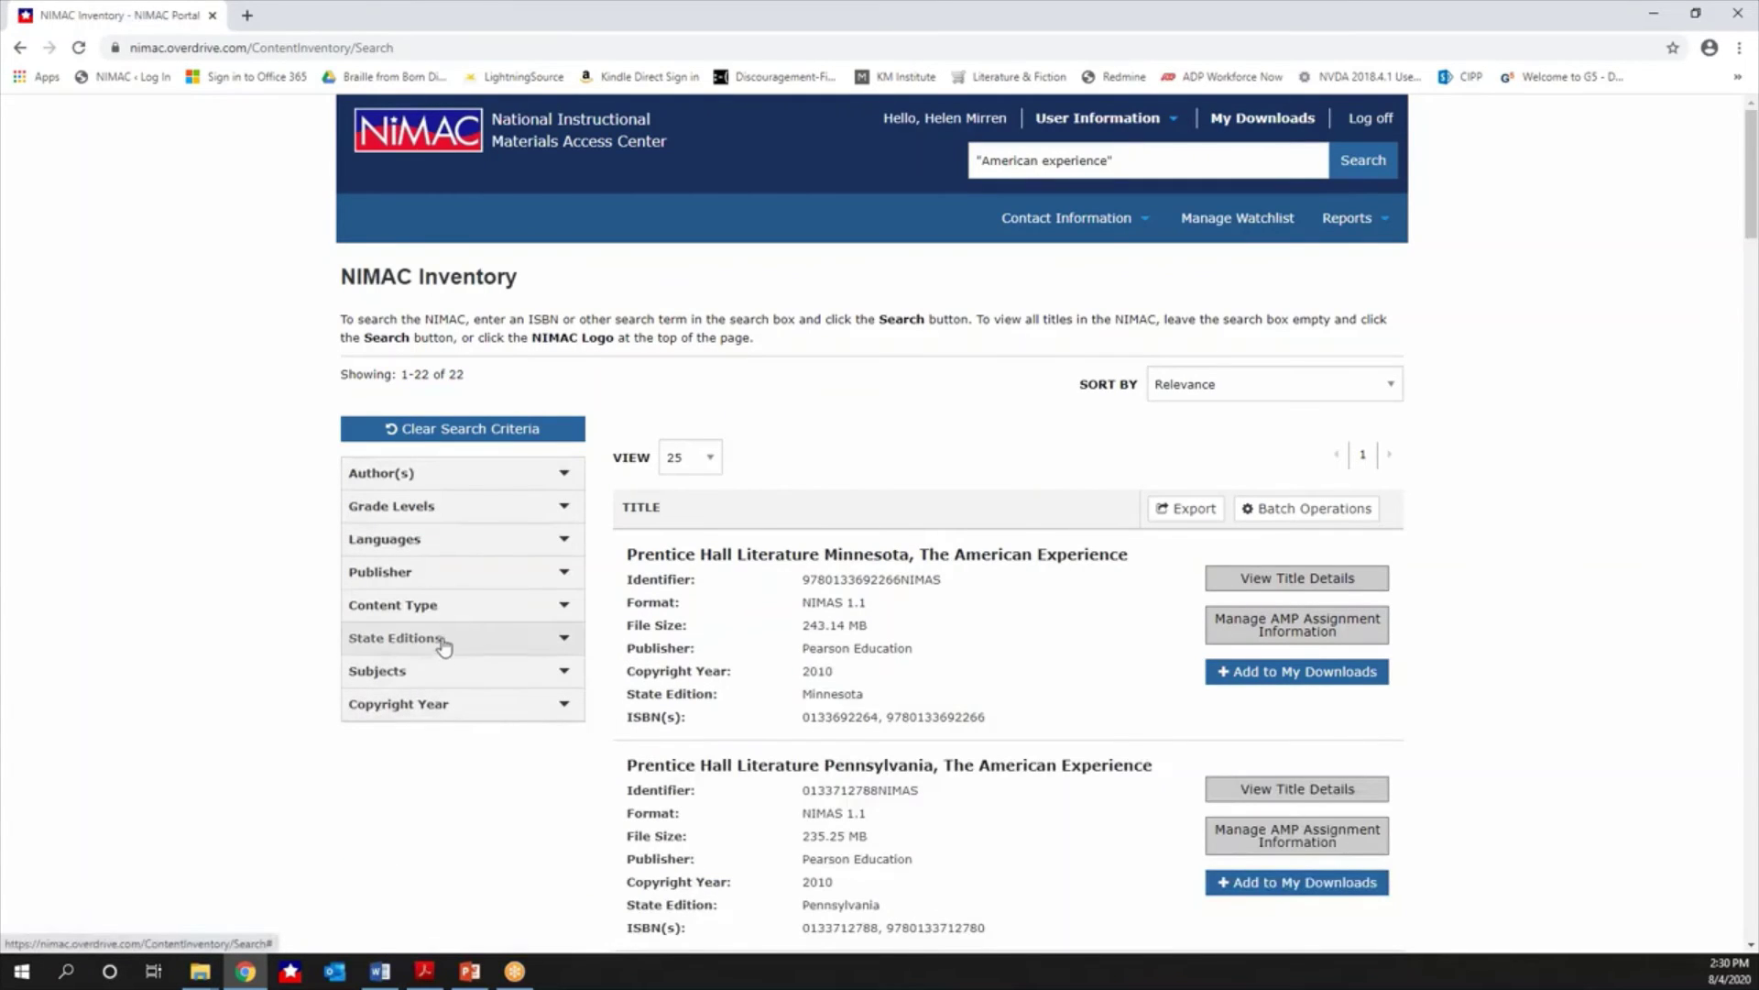
{"action": "left_click", "coordinate": [426, 646]}
{"action": "left_click", "coordinate": [421, 673]}
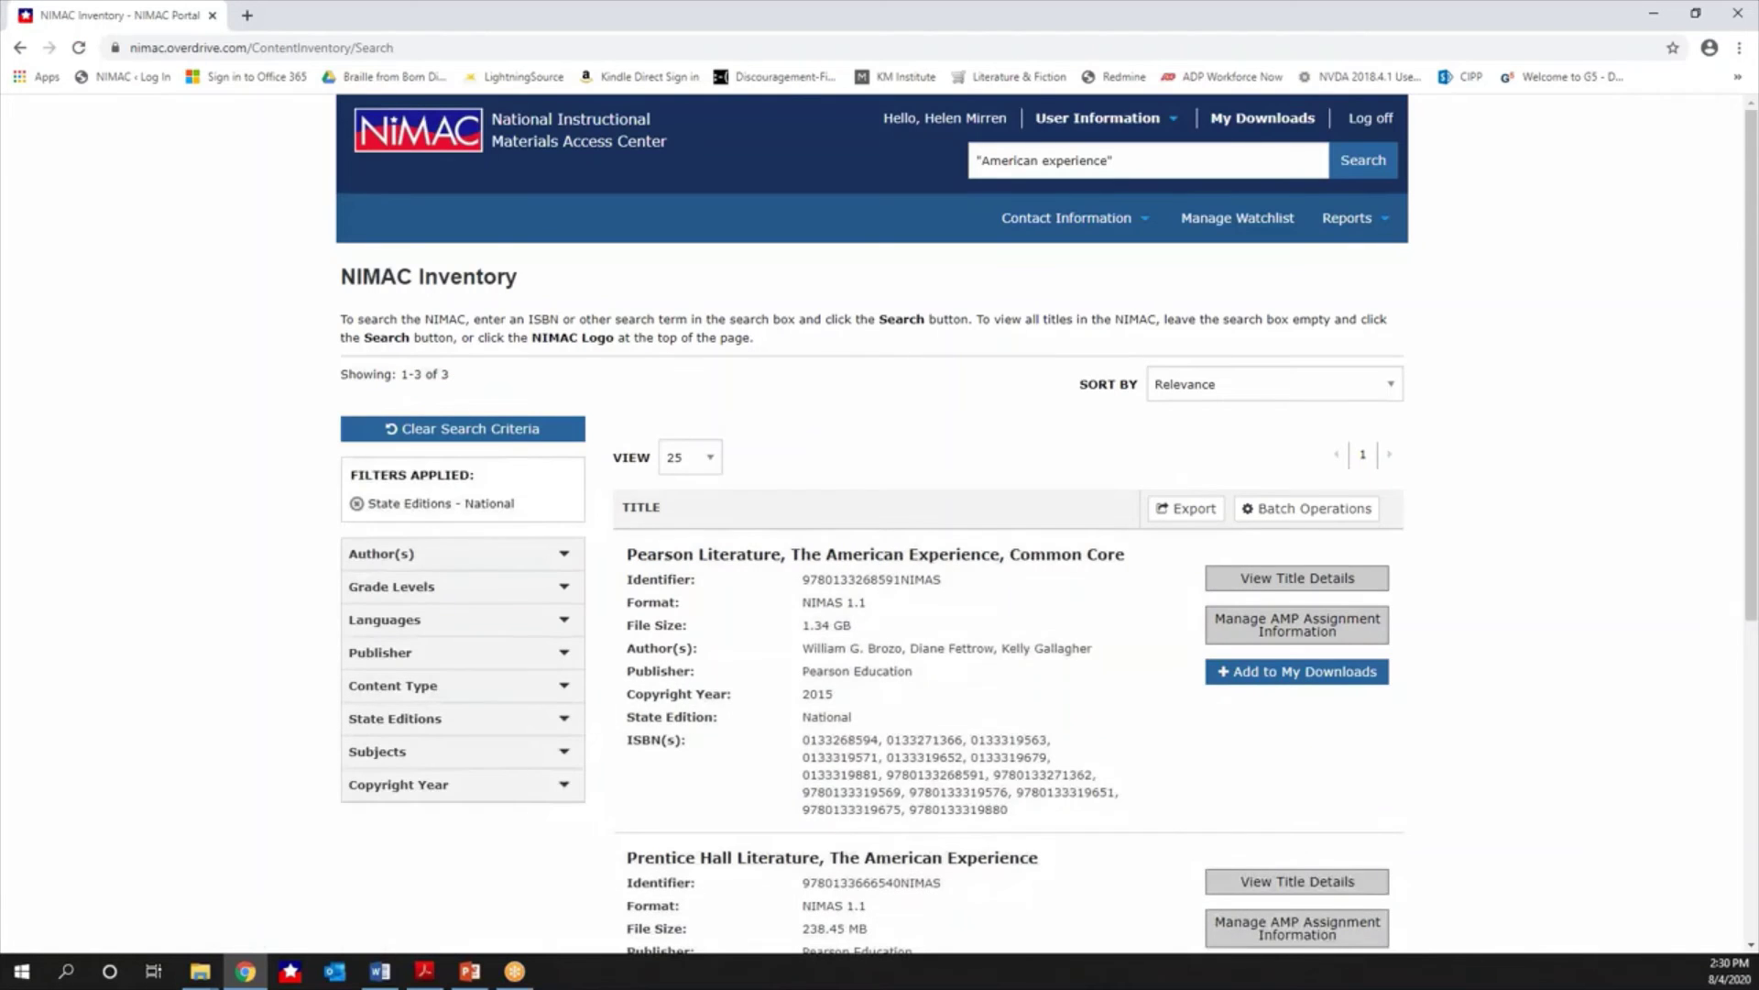
{"action": "left_click", "coordinate": [456, 786]}
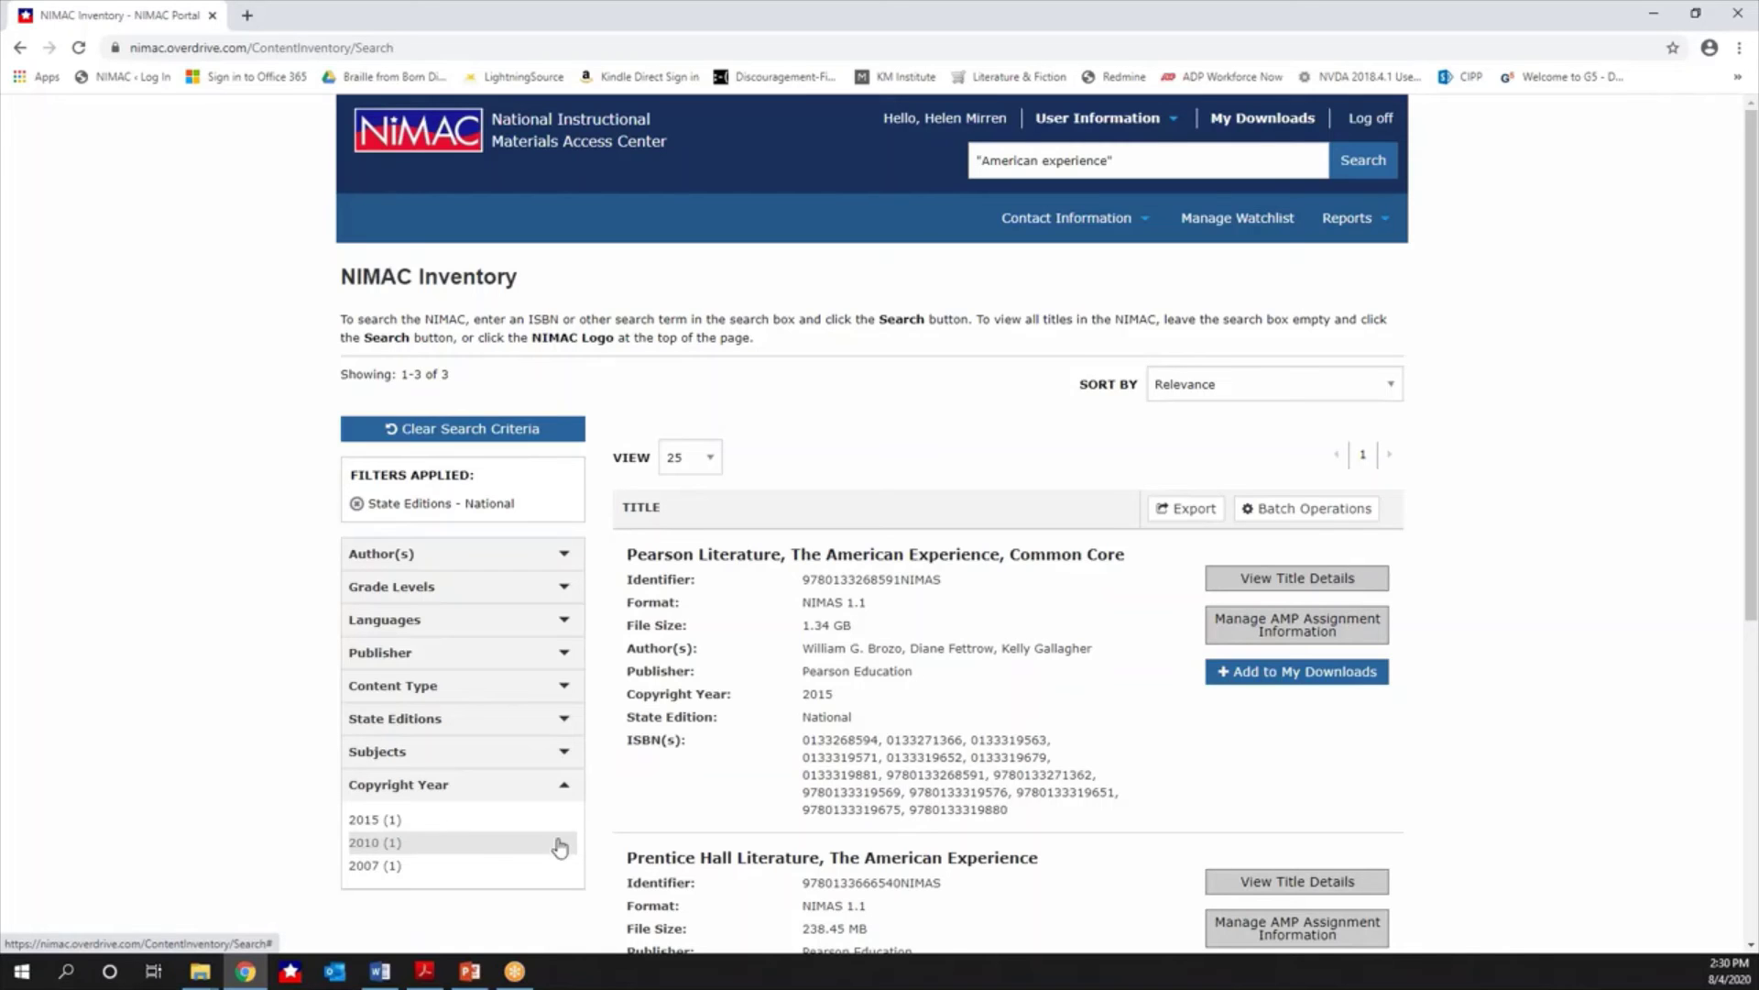
{"action": "left_click", "coordinate": [474, 845]}
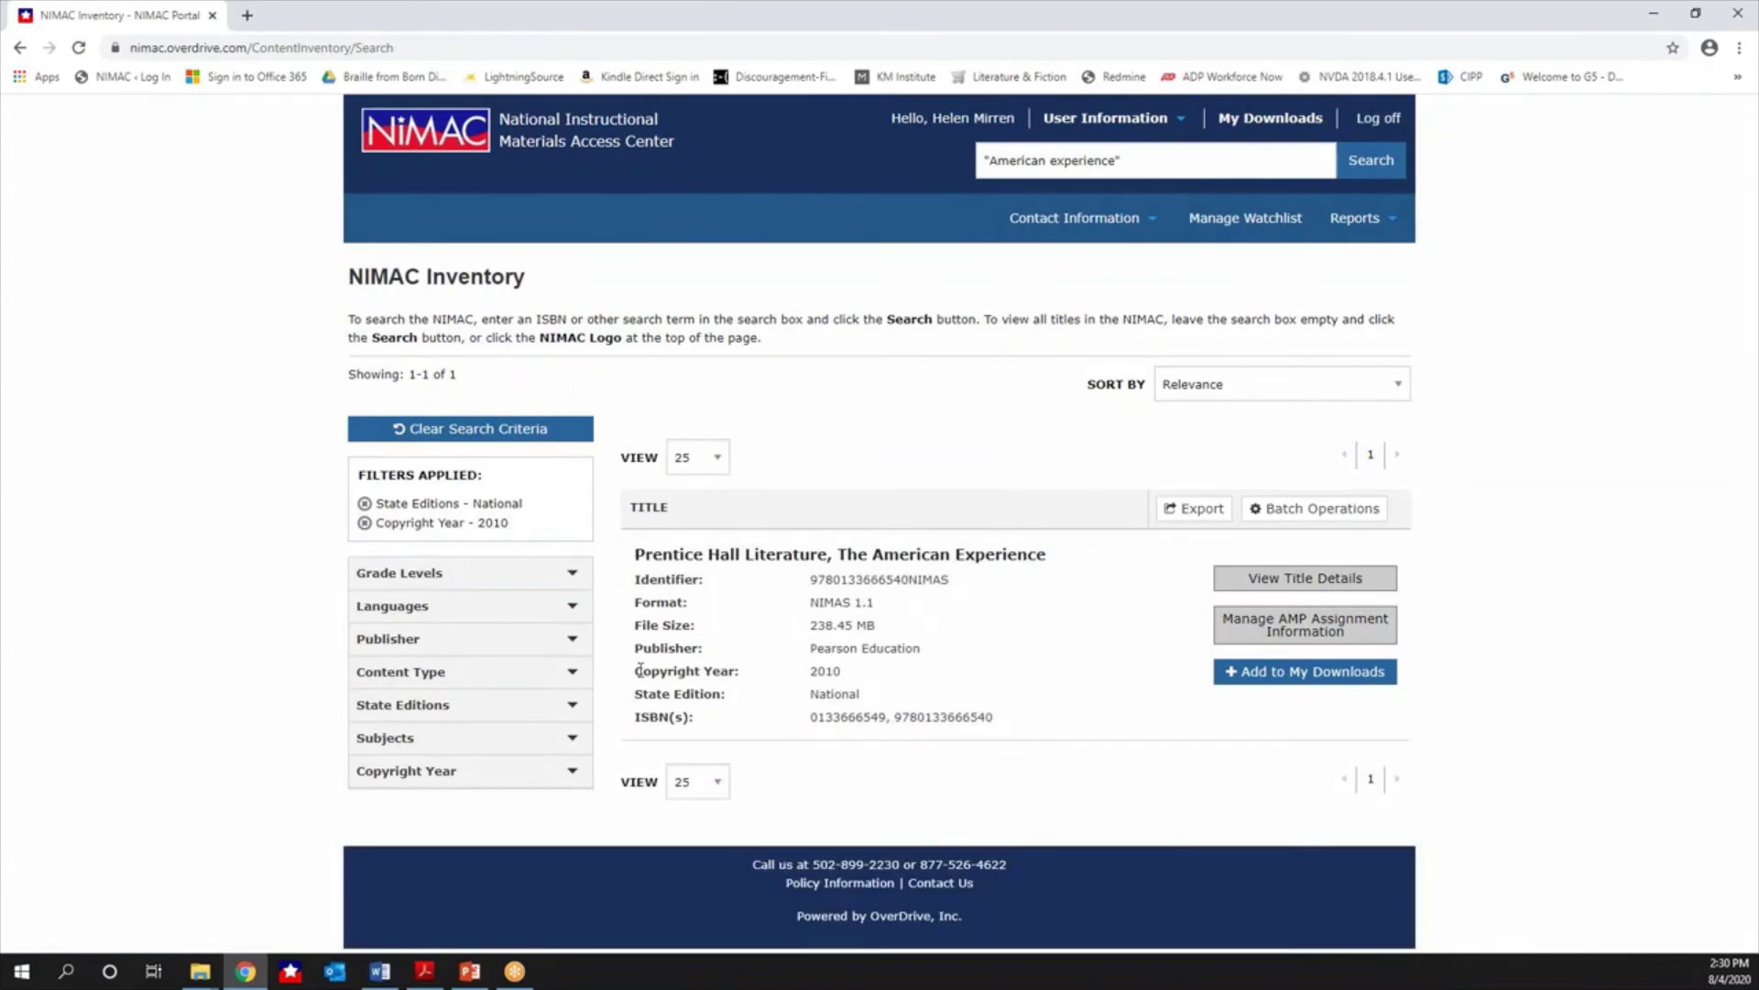
Remove the applied state edition and copyright year filters and clear all search criteria to return to the full inventory.
{"action": "left_click", "coordinate": [366, 505]}
{"action": "left_click", "coordinate": [356, 503]}
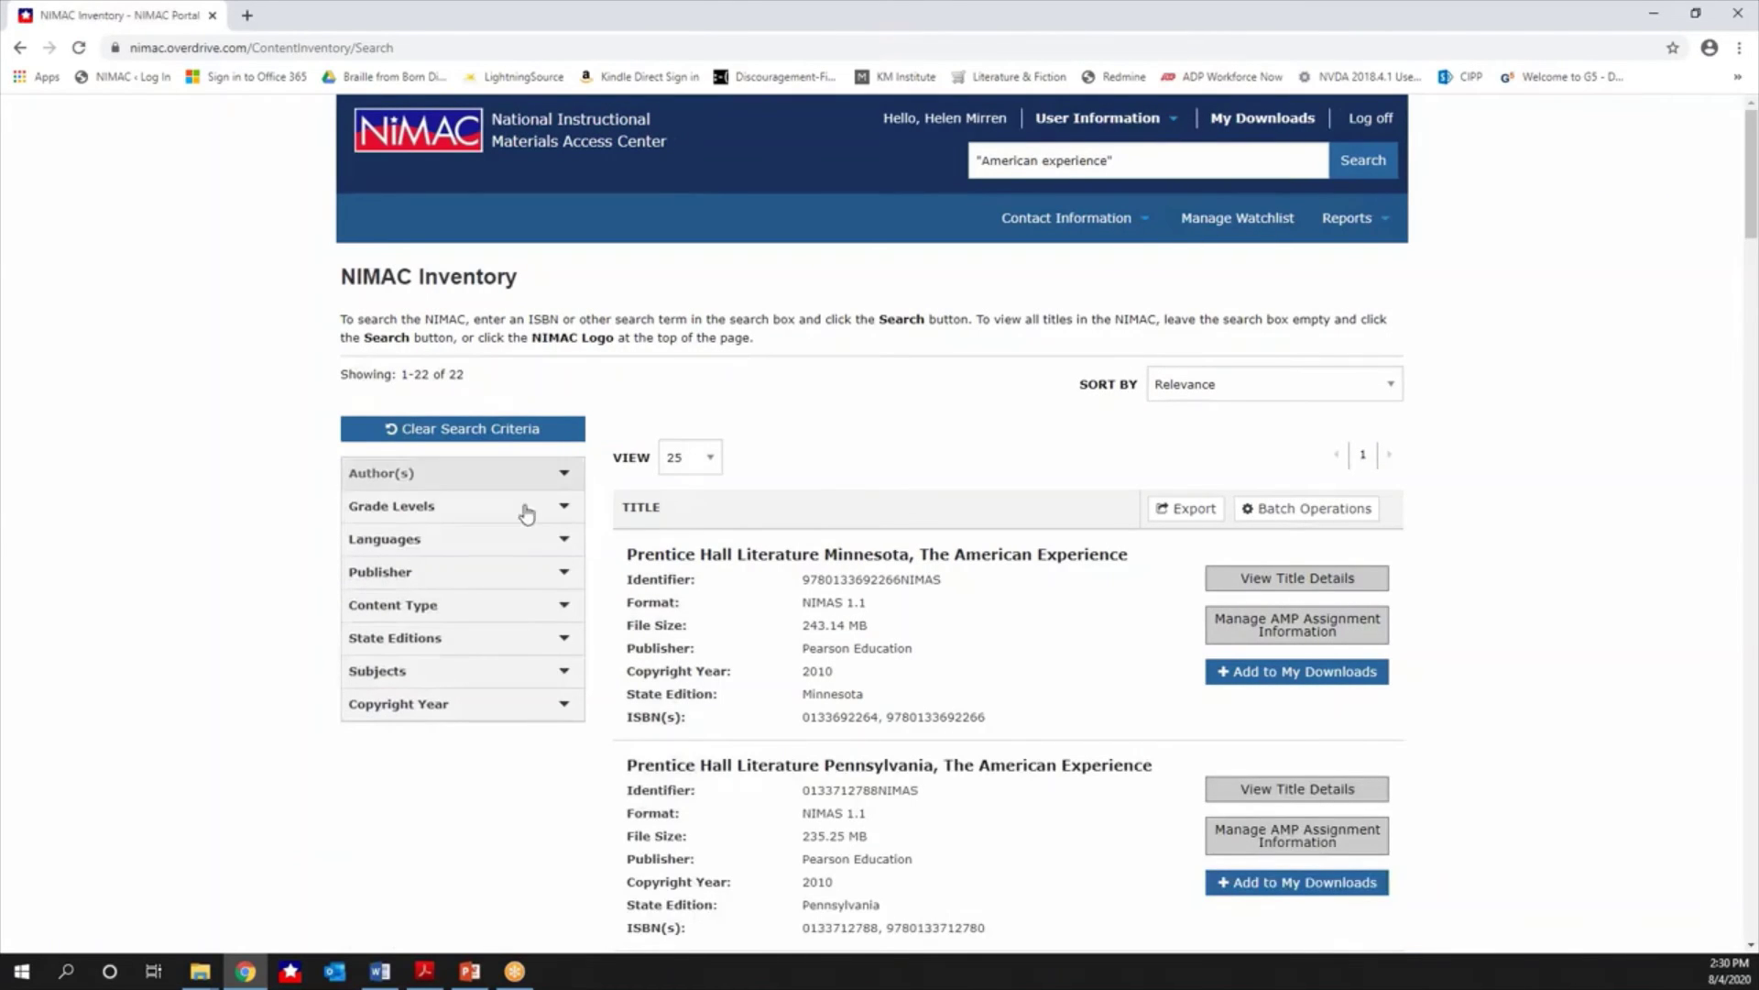
{"action": "left_click", "coordinate": [455, 435]}
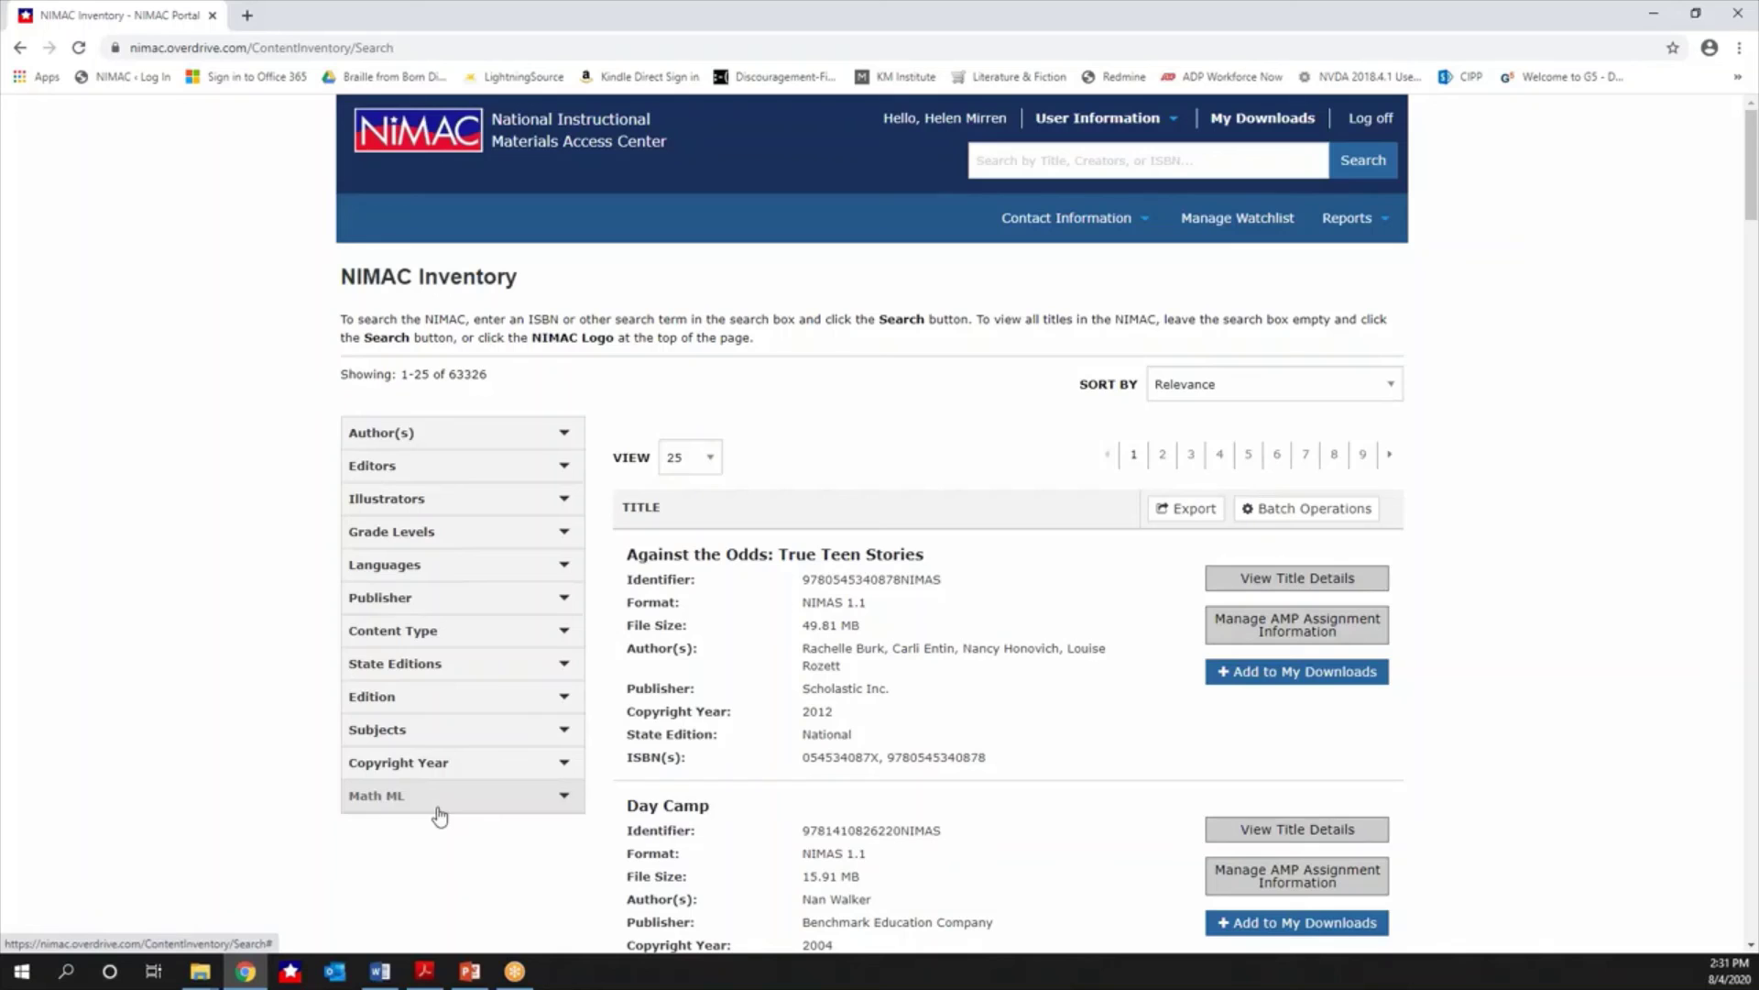
Filter the full inventory to California state editions with copyright year 2020 and browse the listed titles.
{"action": "left_click", "coordinate": [408, 676]}
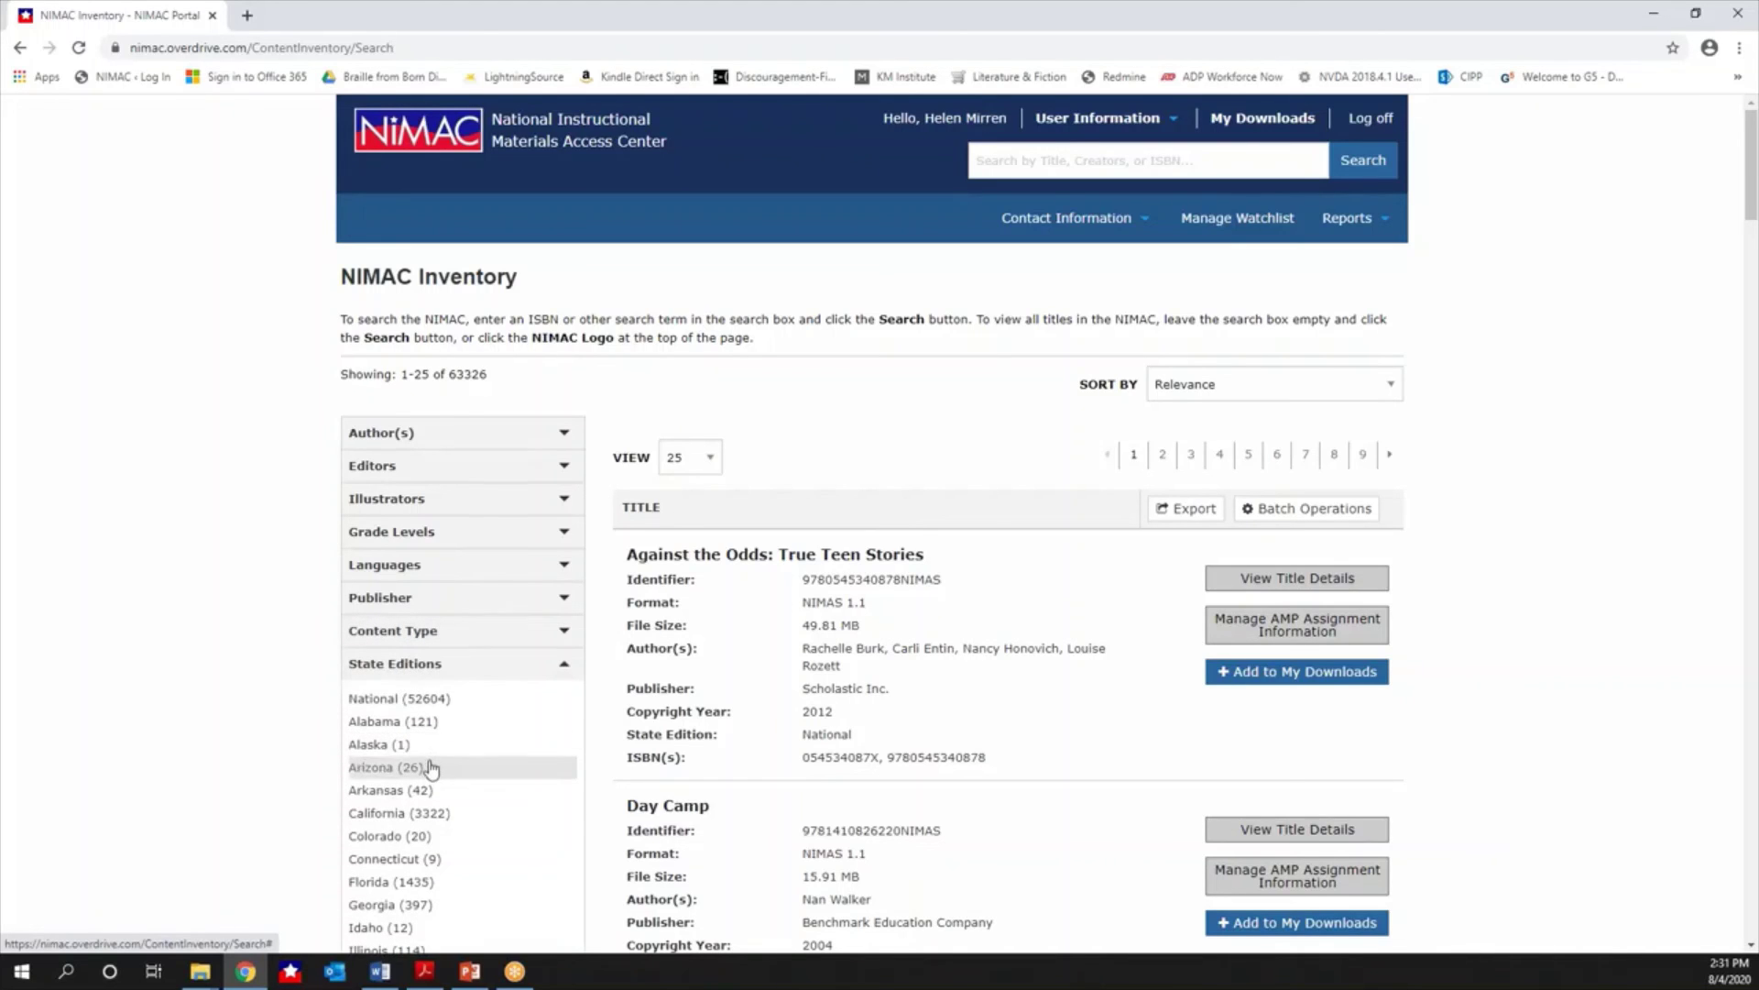
{"action": "left_click", "coordinate": [409, 813]}
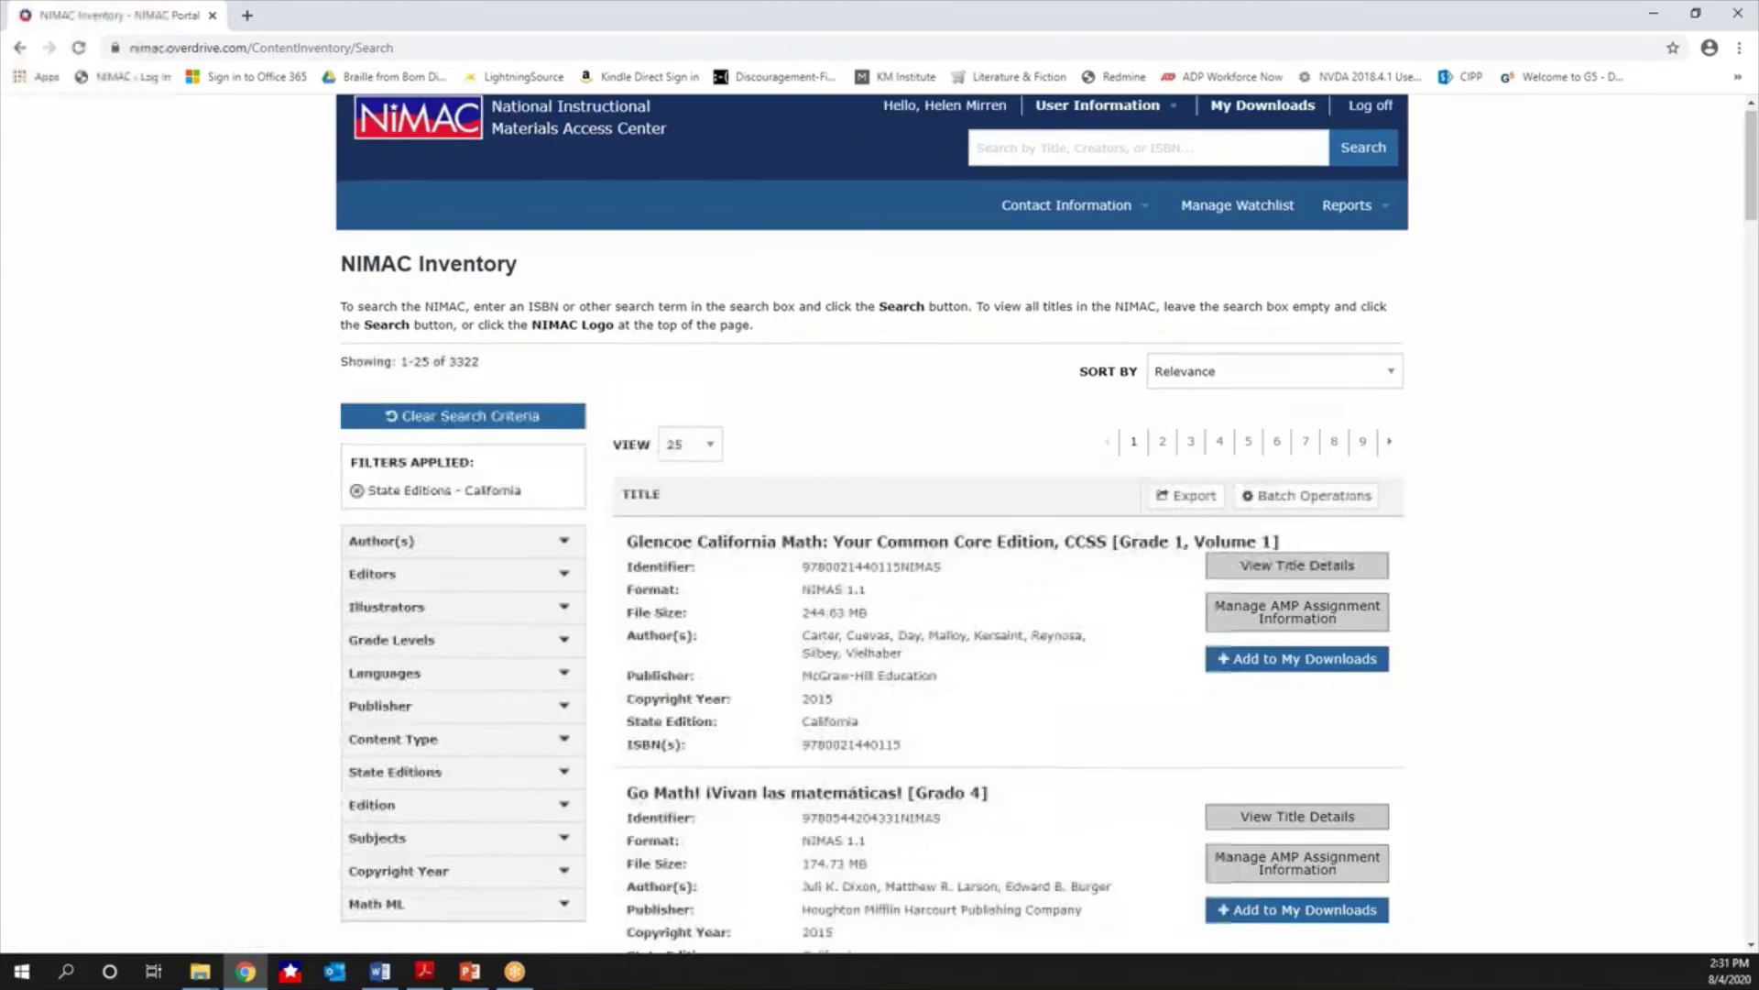
{"action": "scroll", "coordinate": [413, 642], "scroll_direction": "down", "scroll_amount": 3}
{"action": "left_click", "coordinate": [410, 614]}
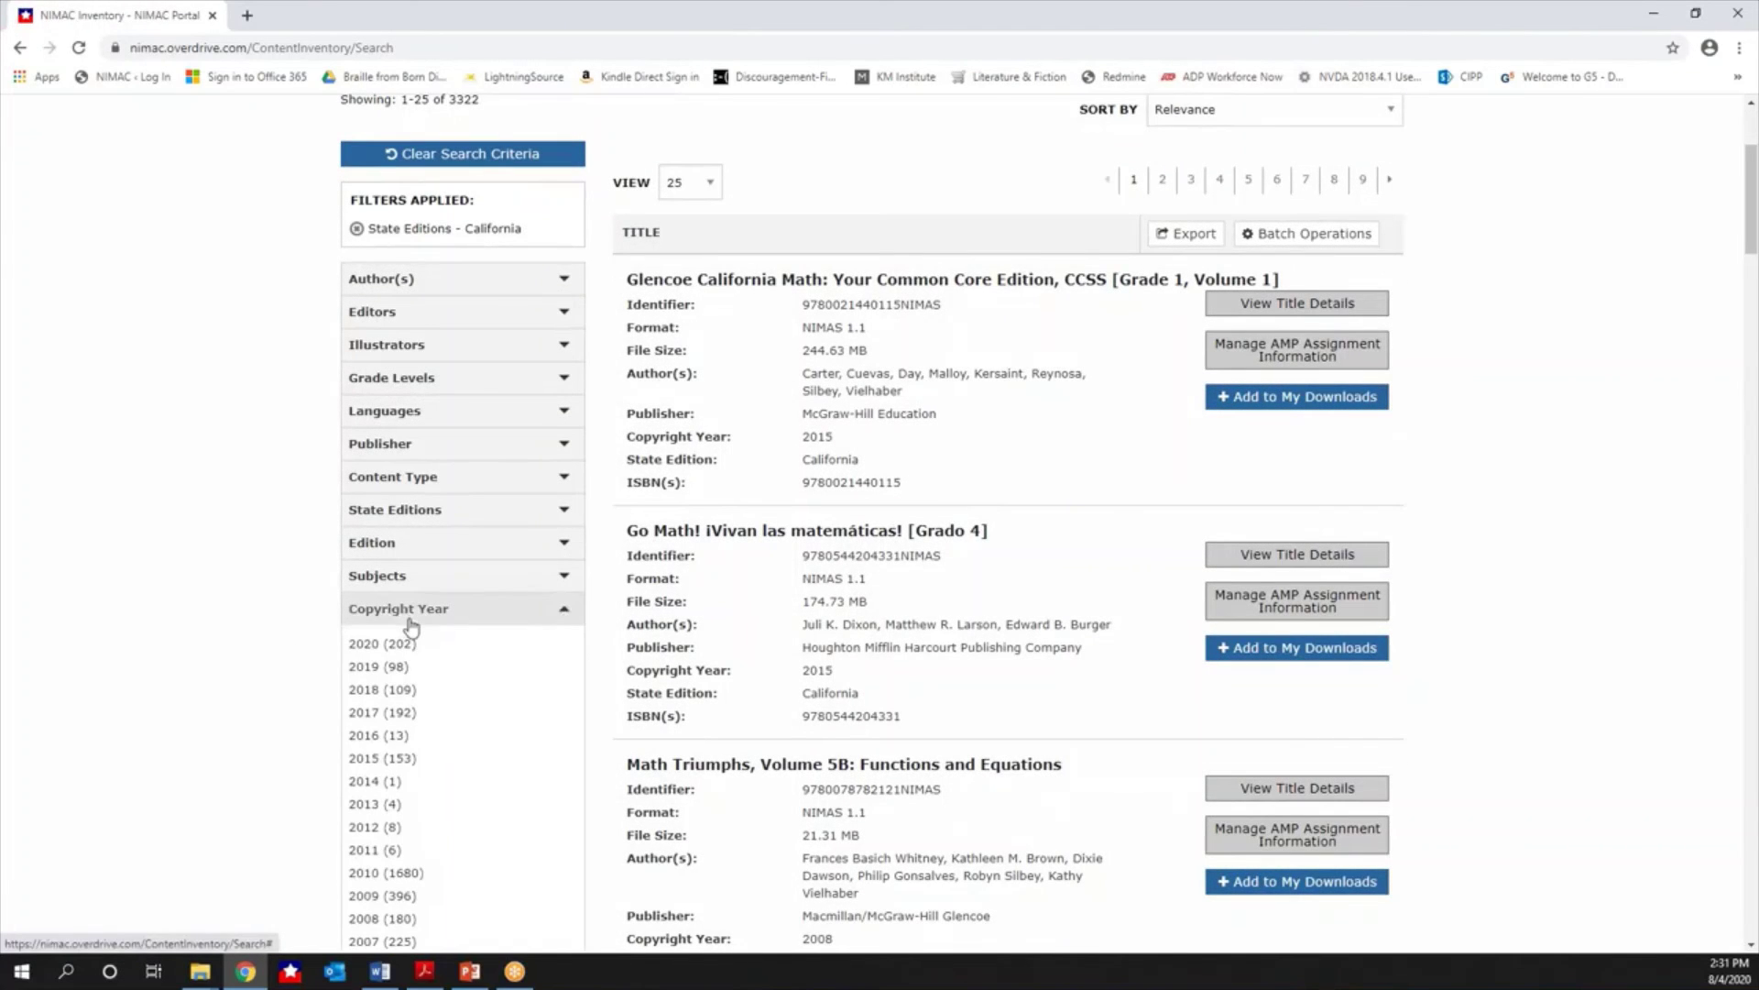
{"action": "left_click", "coordinate": [377, 643]}
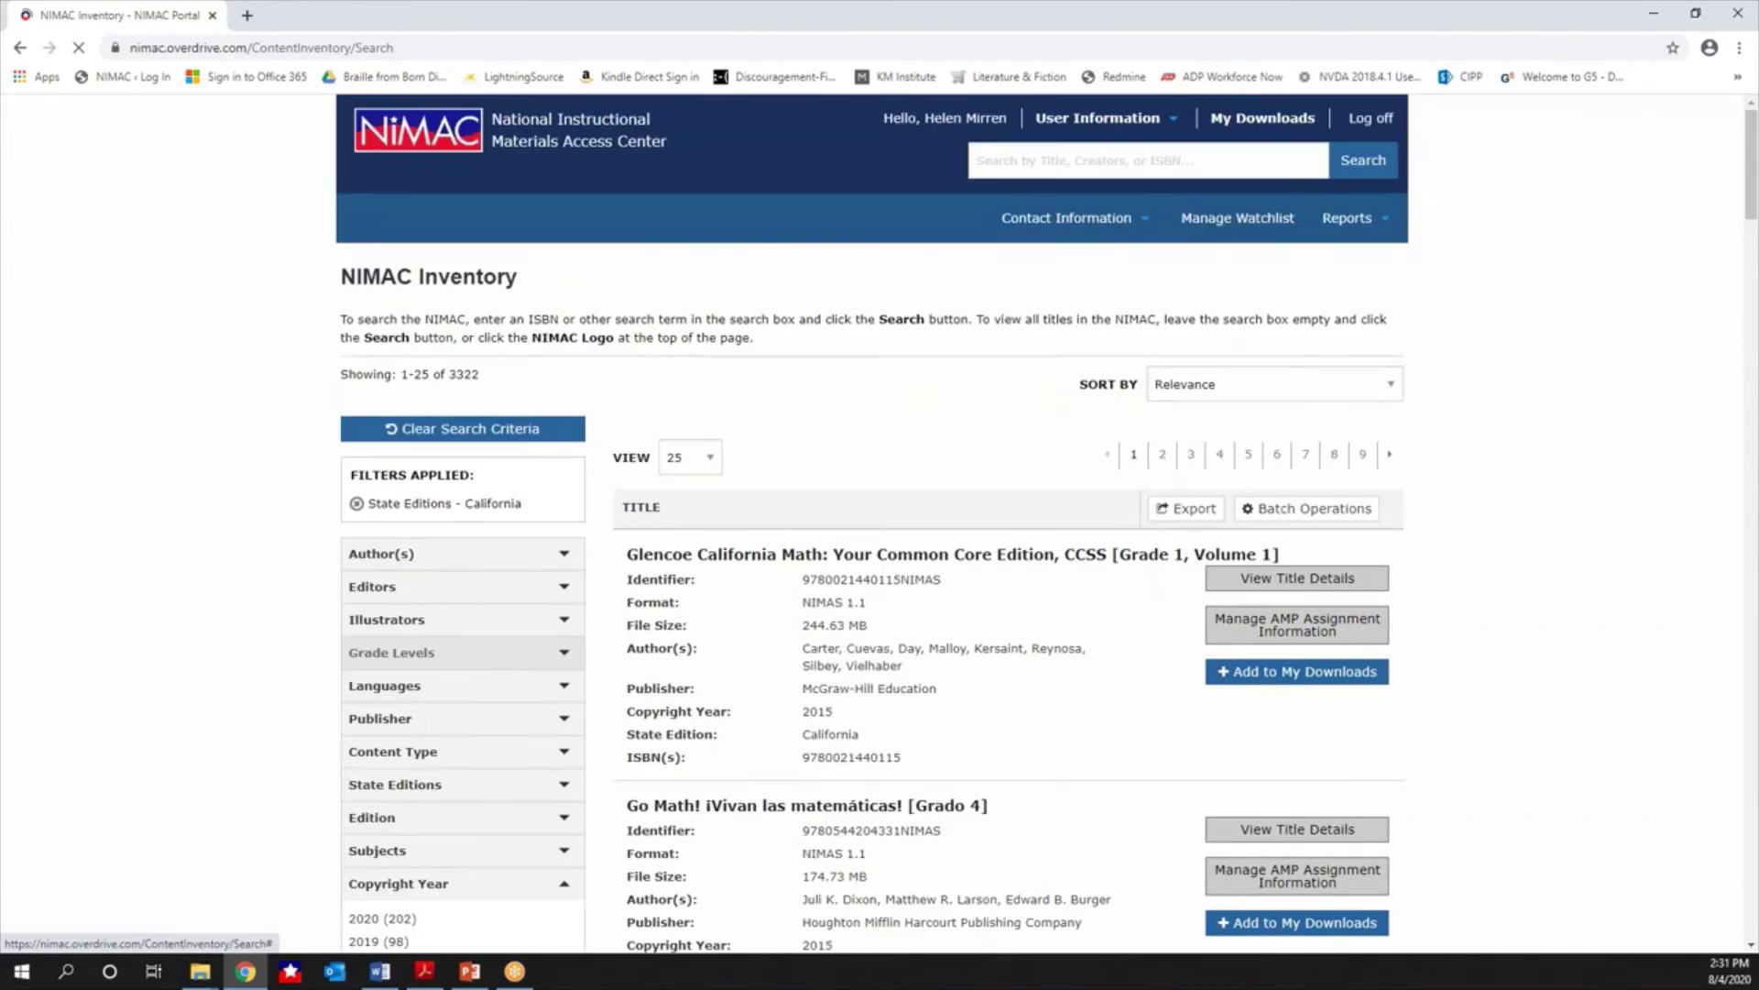
{"action": "scroll", "coordinate": [964, 747], "scroll_direction": "down", "scroll_amount": 3}
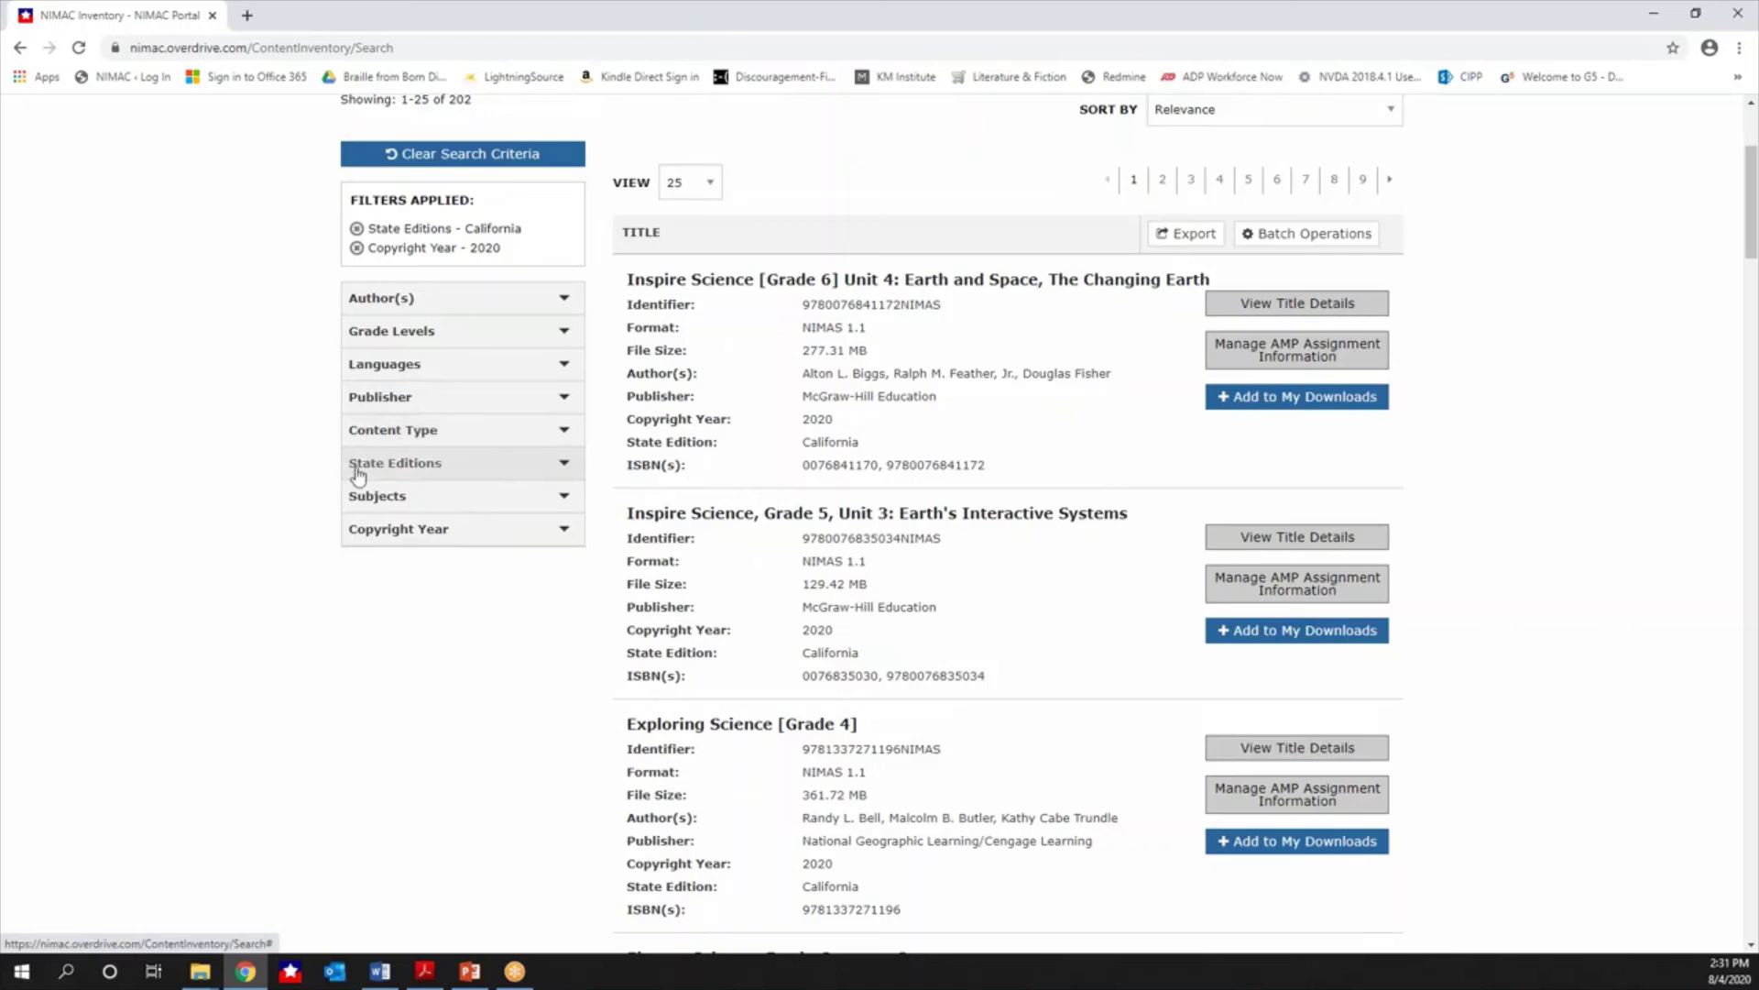
{"action": "scroll", "coordinate": [562, 557], "scroll_direction": "up", "scroll_amount": 2}
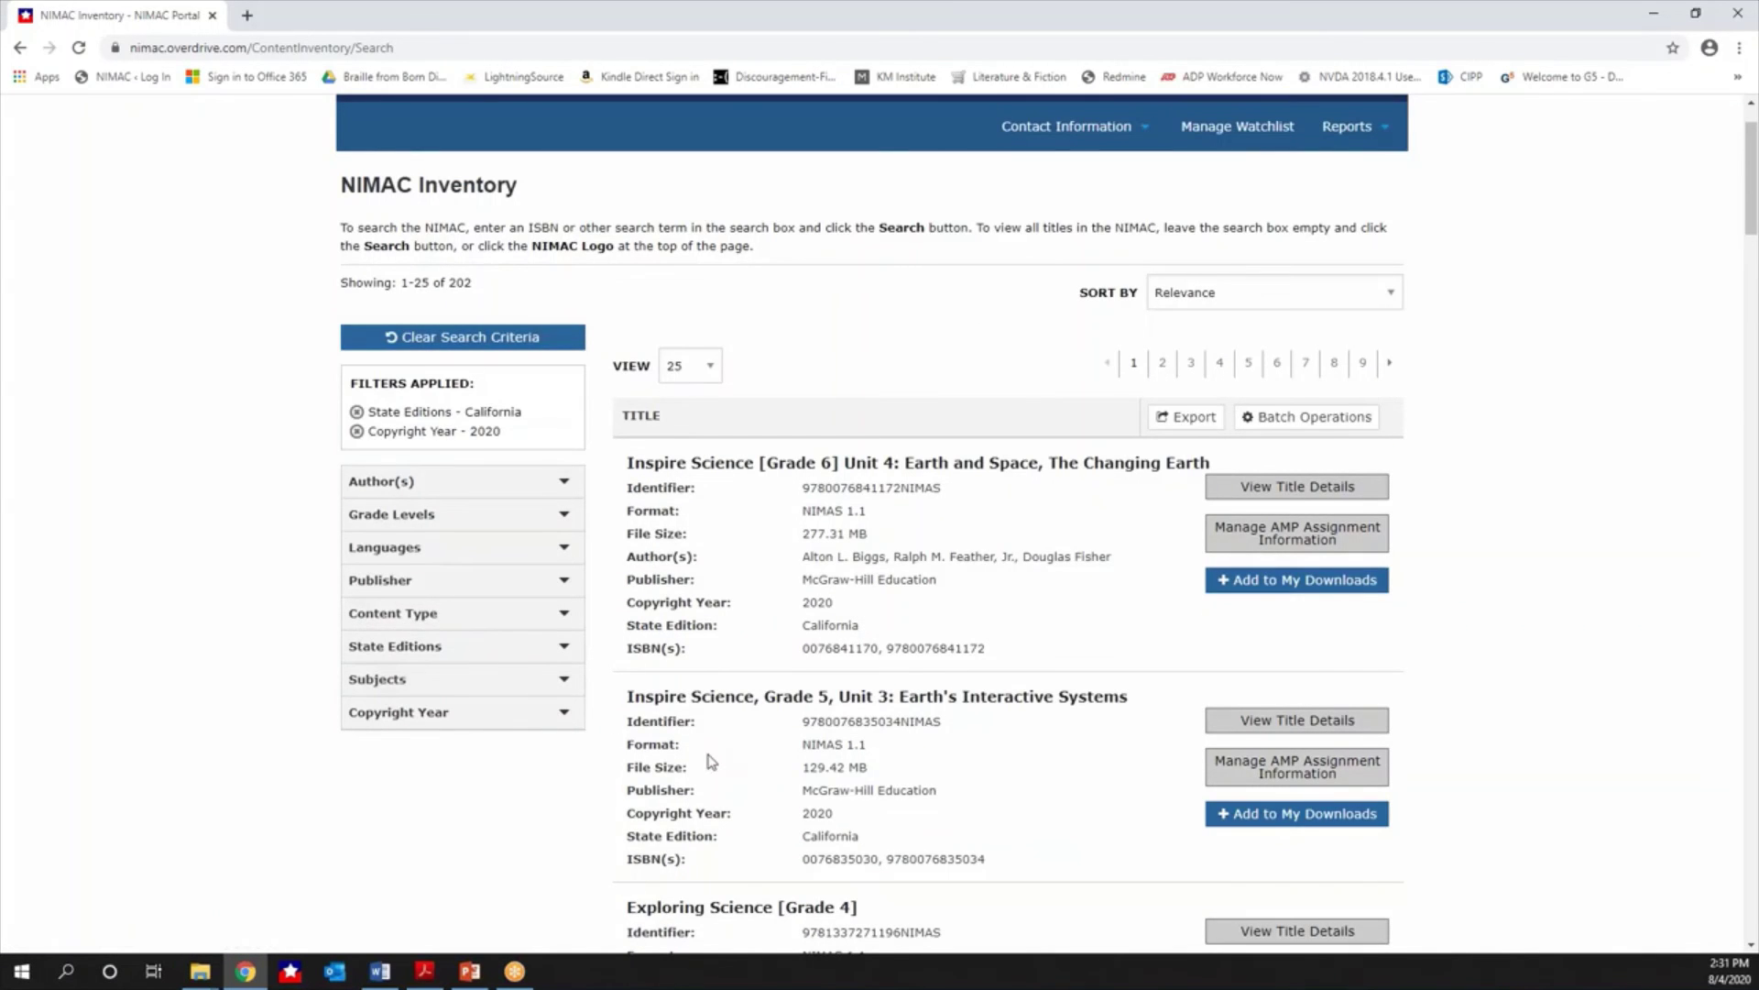
{"action": "scroll", "coordinate": [711, 761], "scroll_direction": "down", "scroll_amount": 10}
{"action": "scroll", "coordinate": [711, 761], "scroll_direction": "up", "scroll_amount": 5}
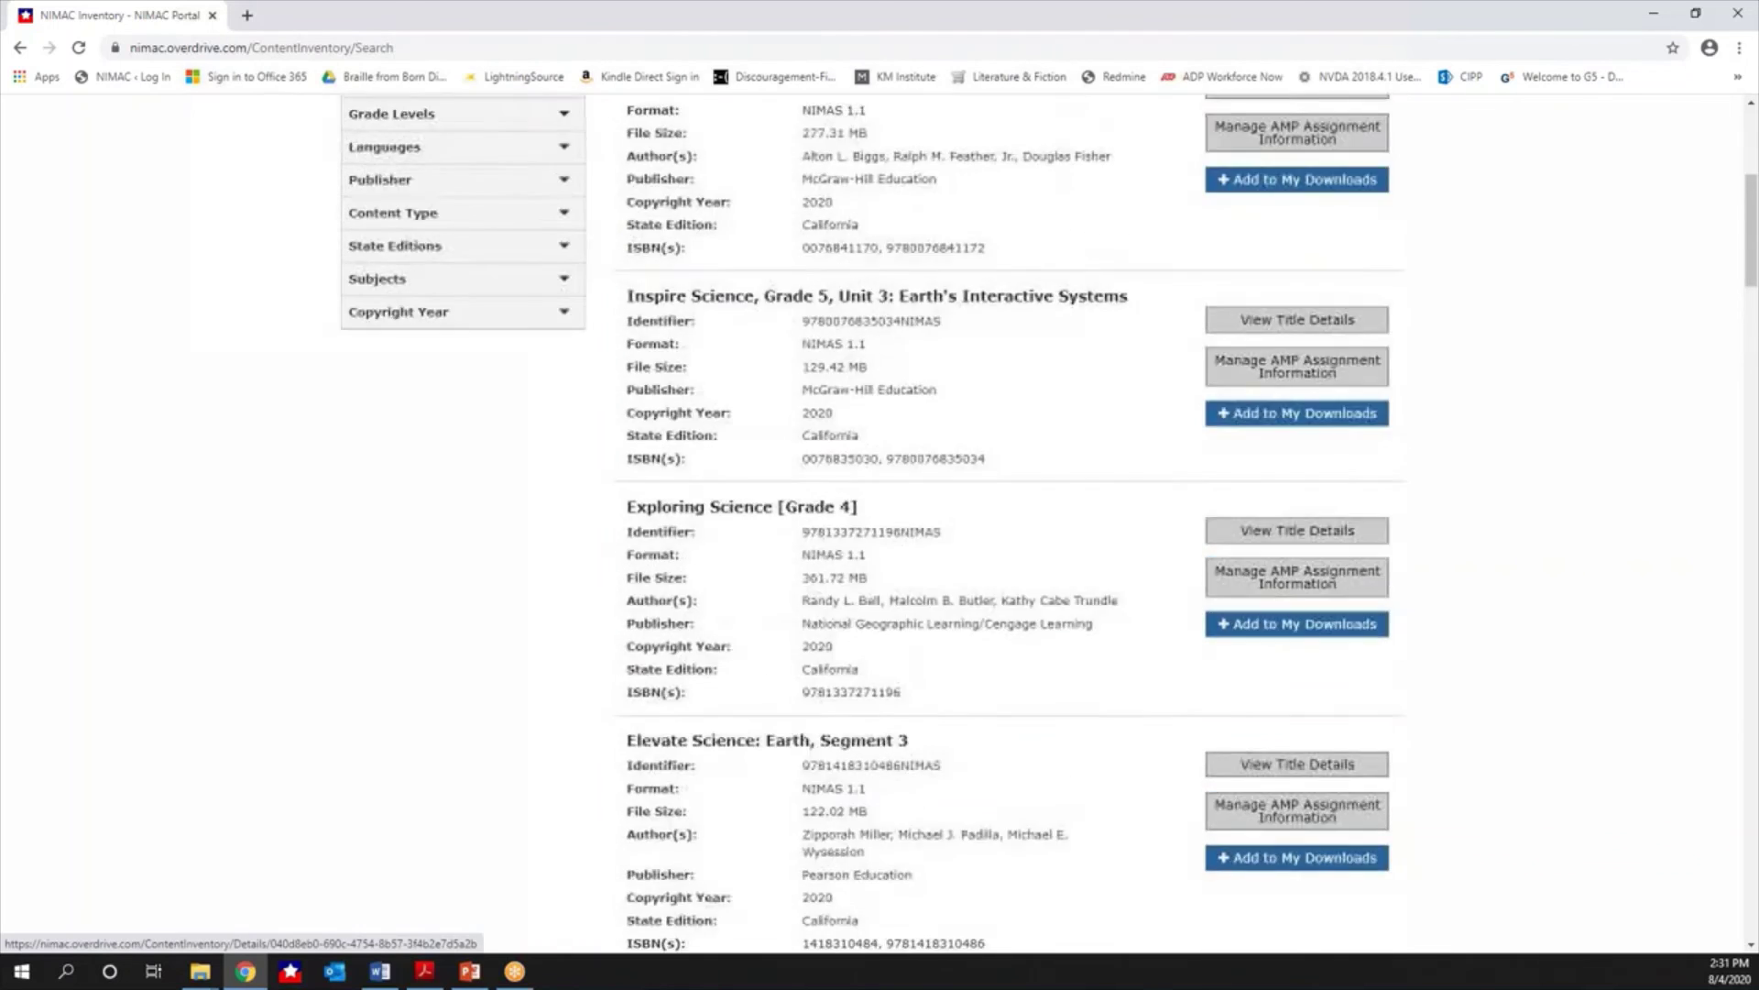
Review the California 2020 title listings and highlight the total number of matching titles above the results.
{"action": "scroll", "coordinate": [476, 330], "scroll_direction": "up", "scroll_amount": 3}
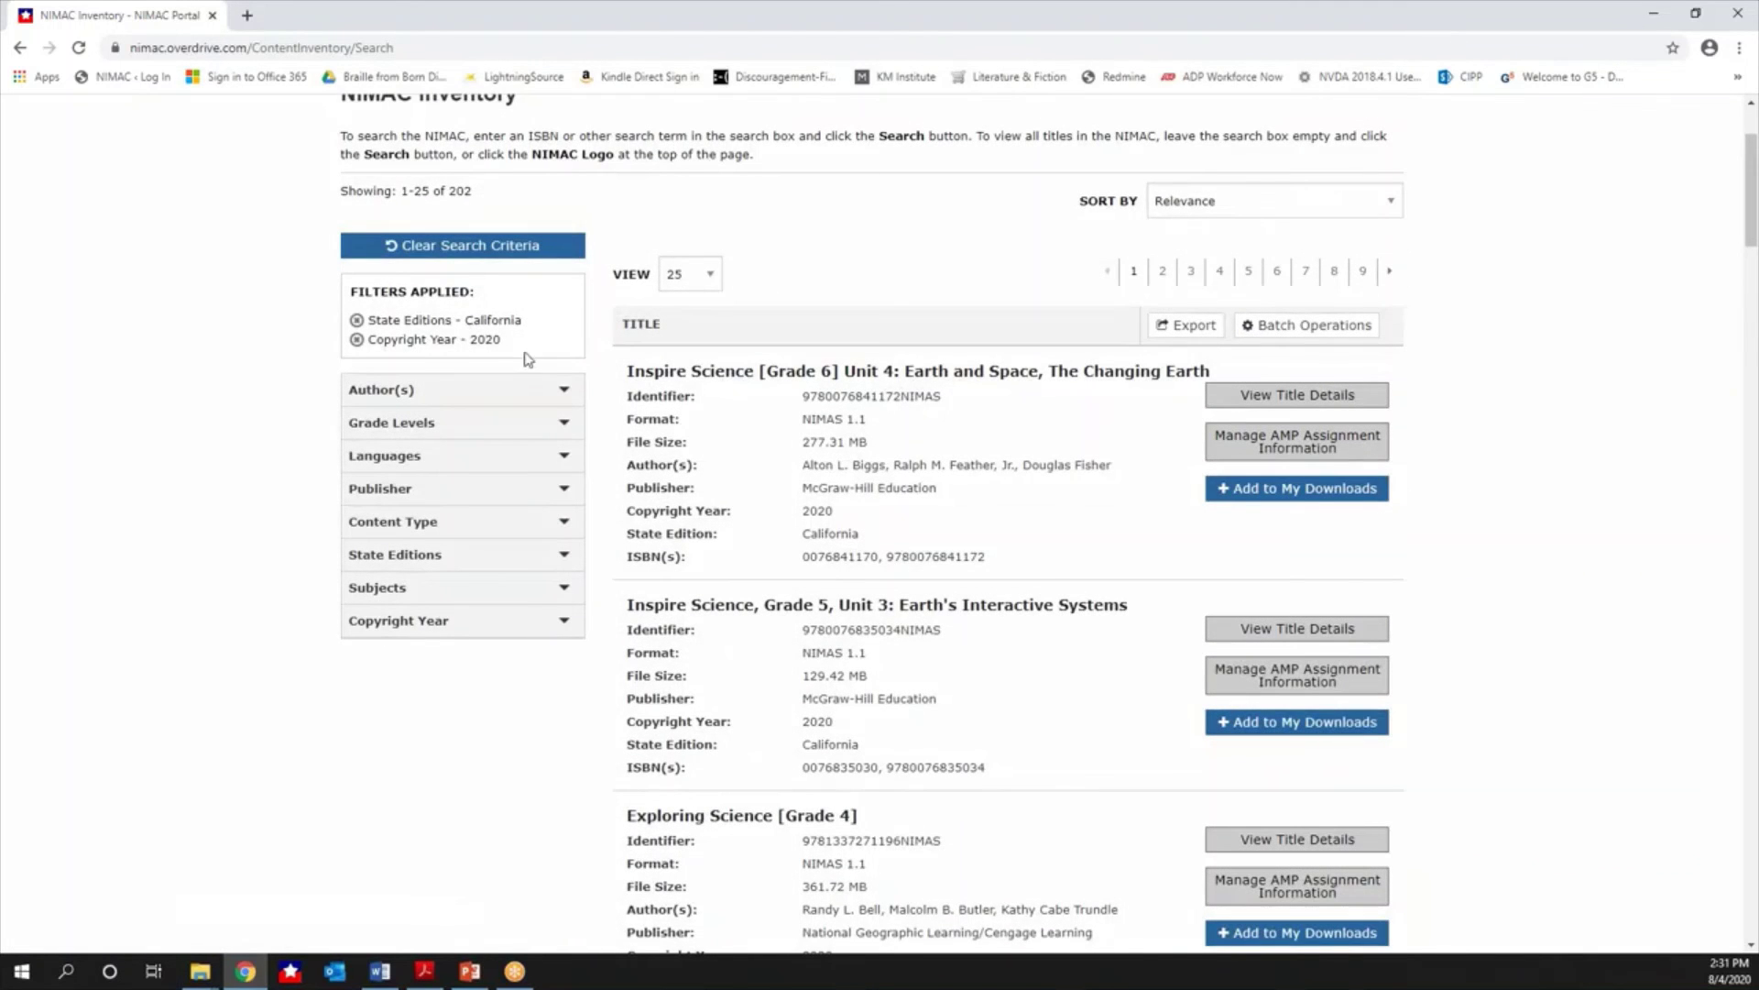
{"action": "scroll", "coordinate": [509, 350], "scroll_direction": "up", "scroll_amount": 2}
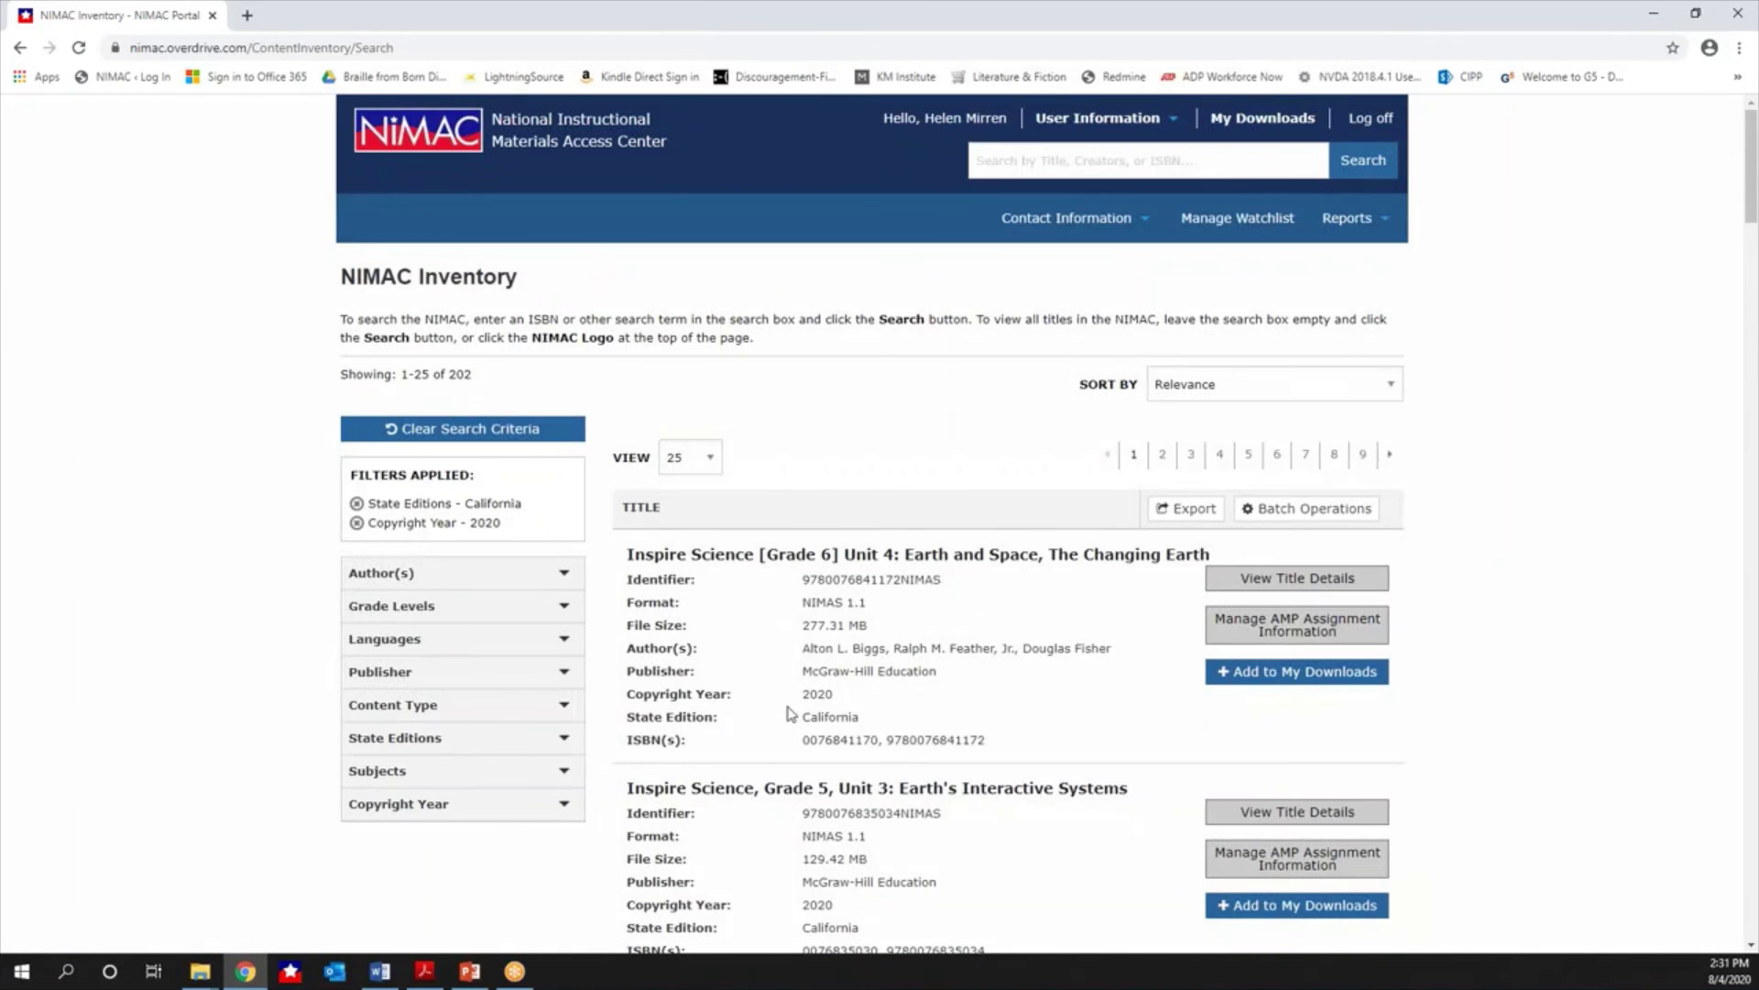
{"action": "left_click_drag", "start_coordinate": [474, 375], "coordinate": [448, 374]}
{"action": "scroll", "coordinate": [887, 648], "scroll_direction": "down", "scroll_amount": 4}
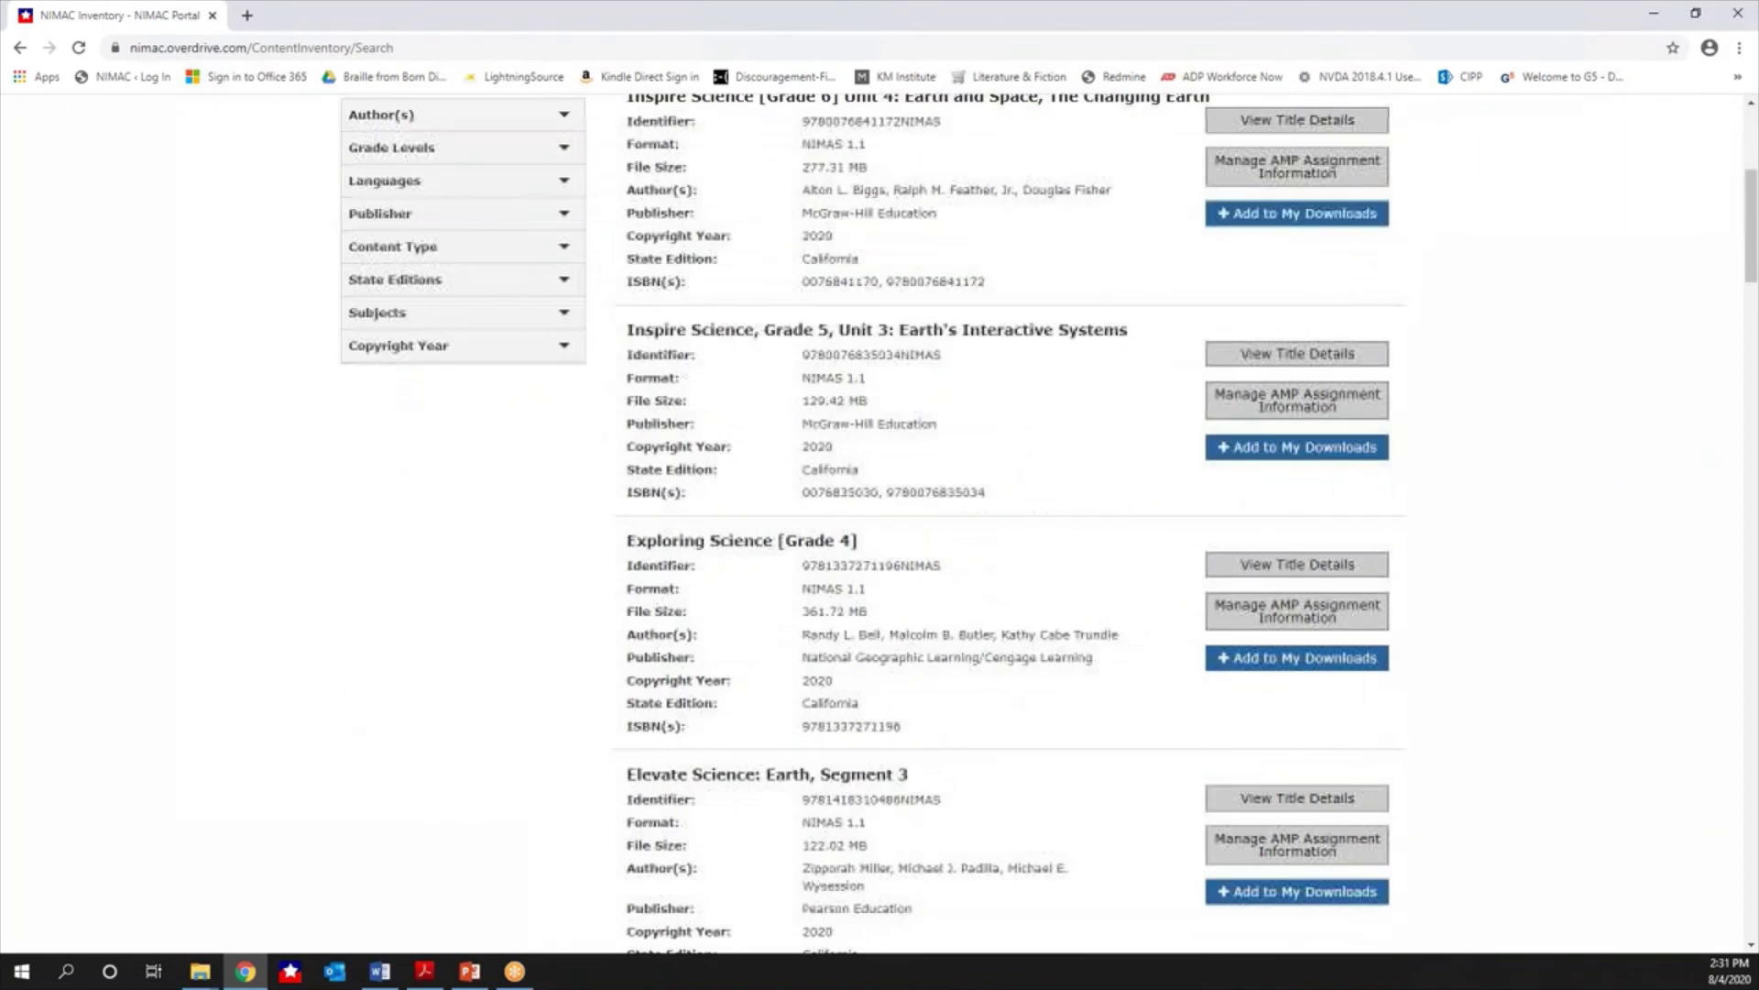
{"action": "scroll", "coordinate": [488, 490], "scroll_direction": "up", "scroll_amount": 2}
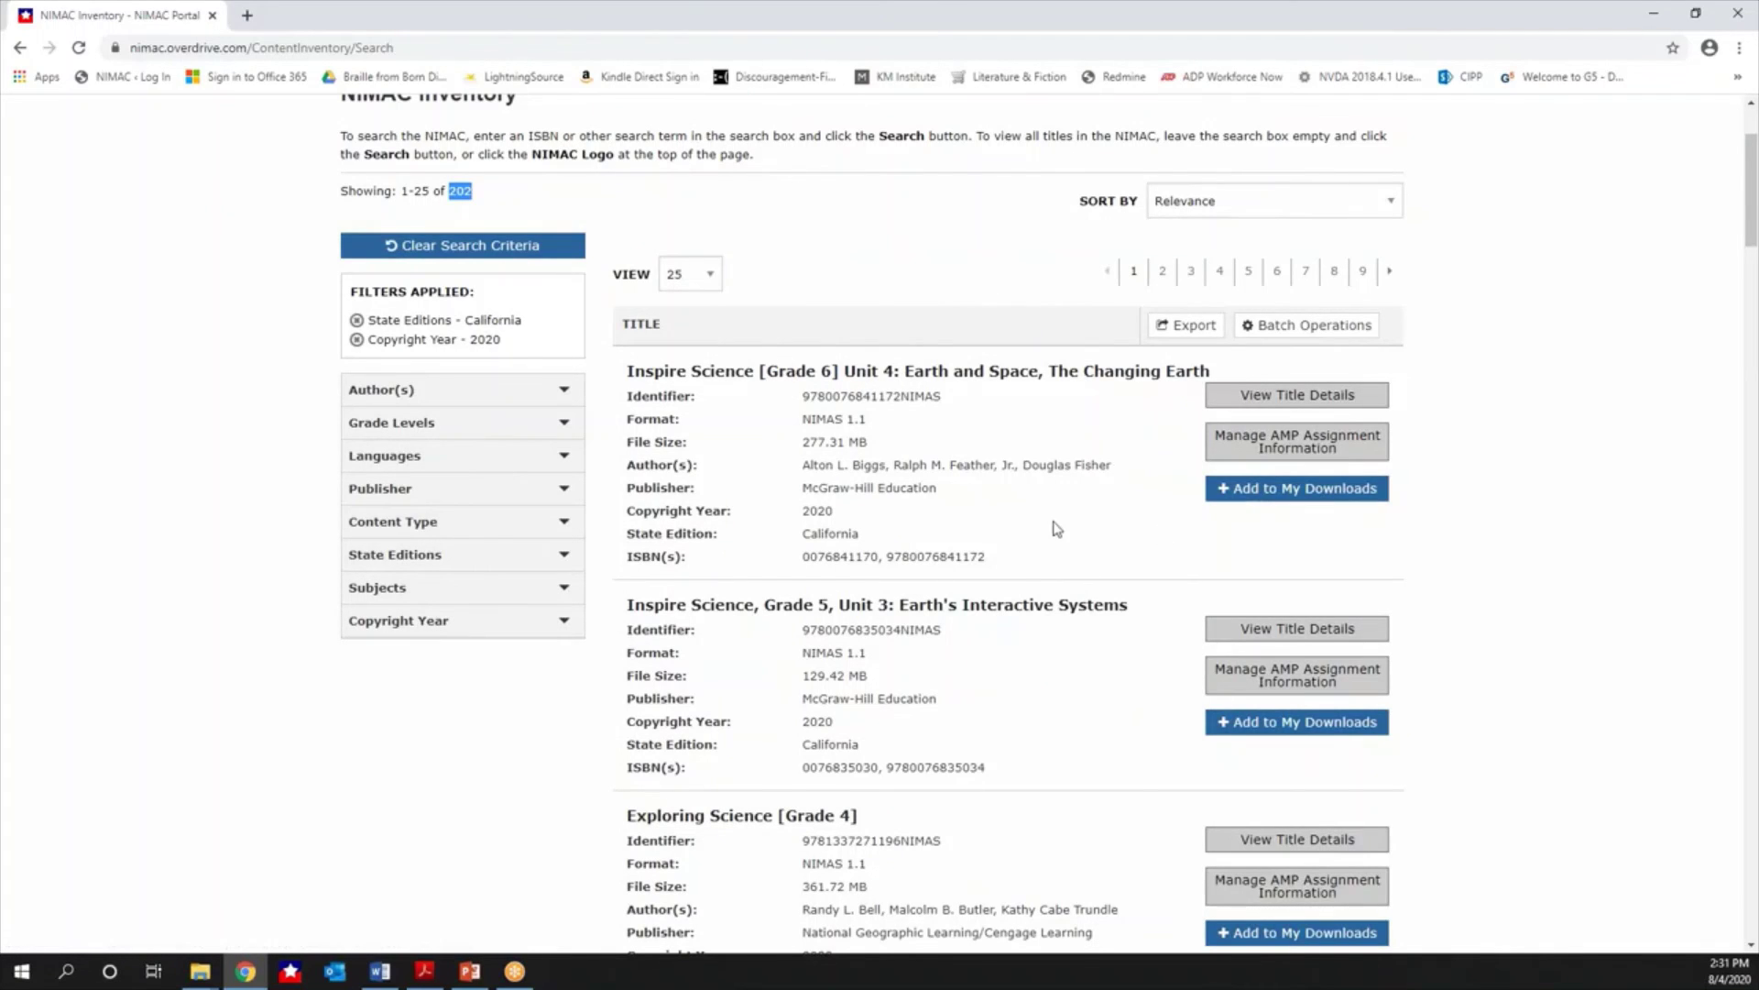
{"action": "scroll", "coordinate": [1054, 524], "scroll_direction": "up", "scroll_amount": 2}
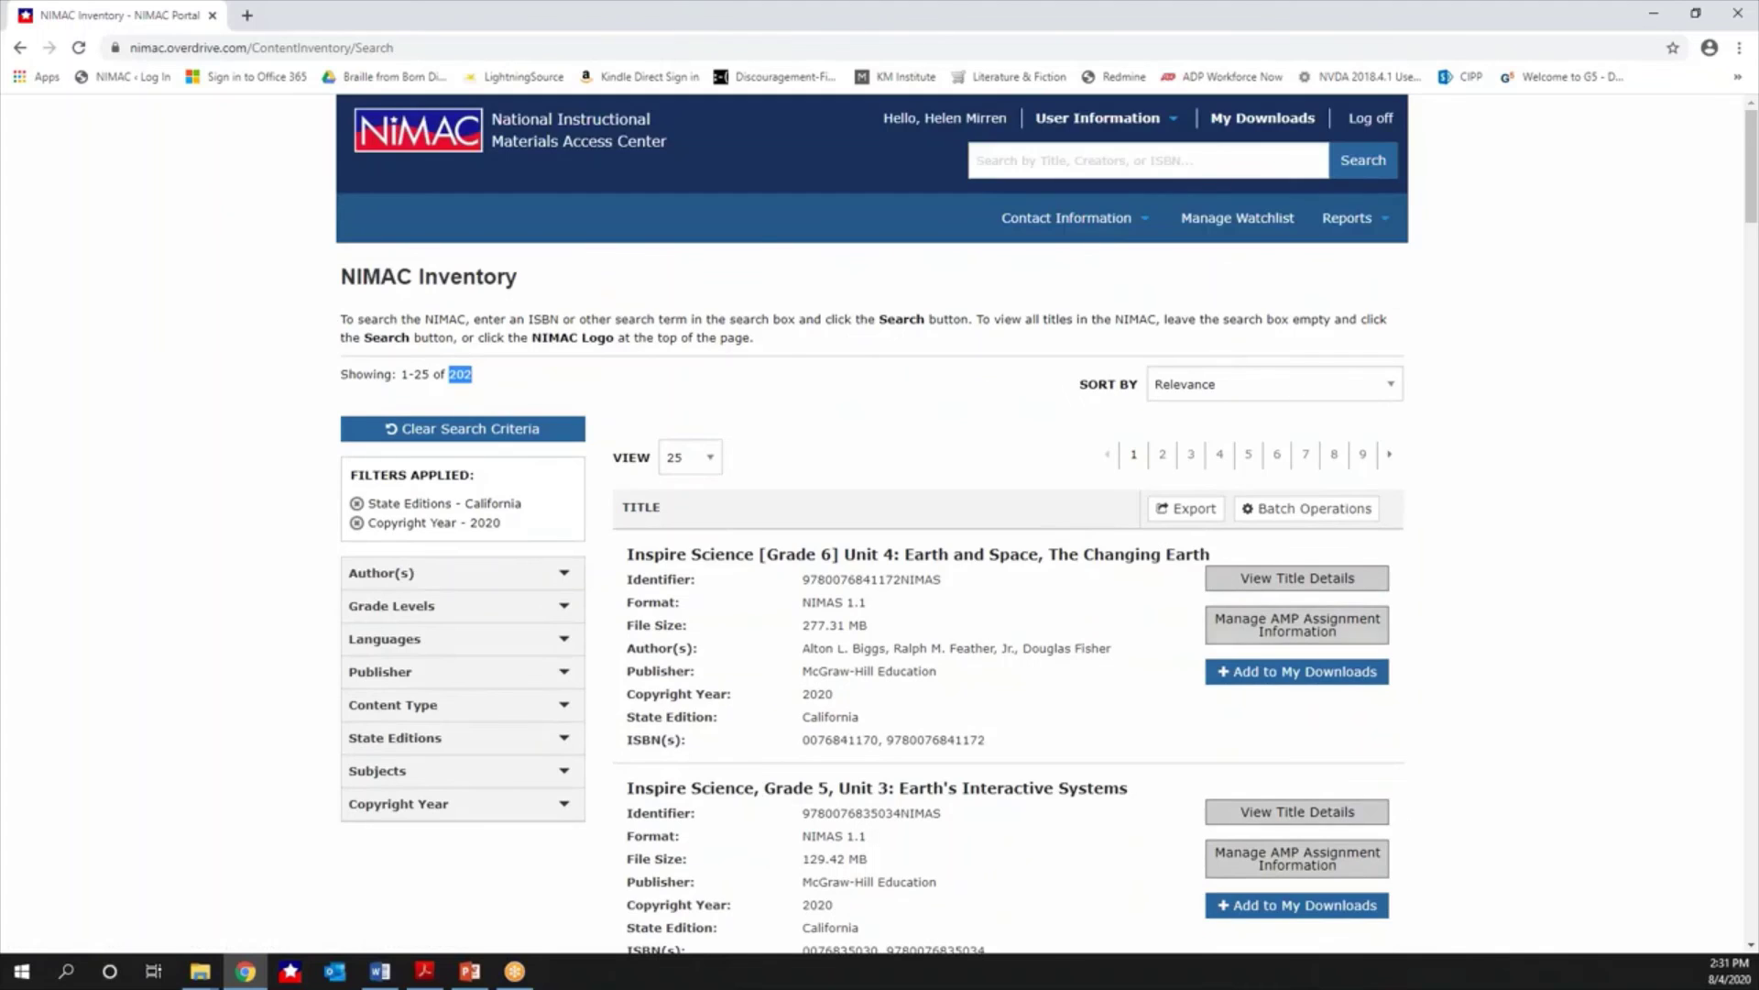
Start exporting the filtered California 2020 results as export.csv, and dismiss the save dialog without saving.
{"action": "left_click", "coordinate": [1182, 510]}
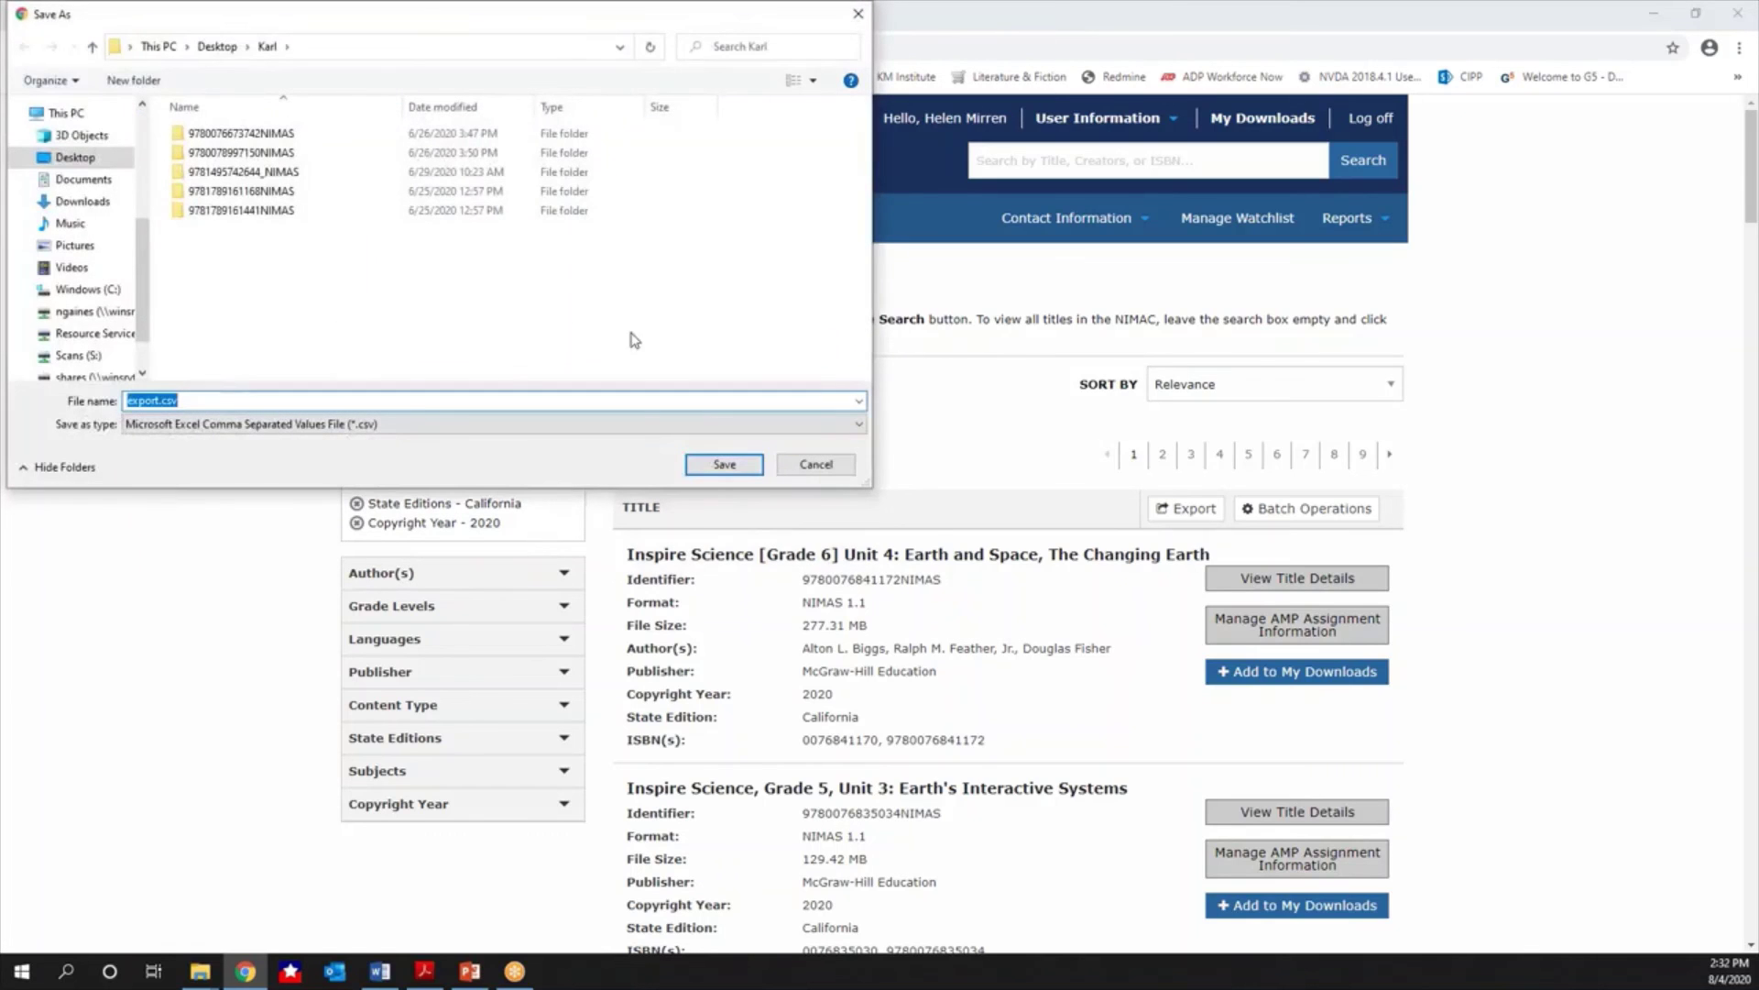
{"action": "left_click", "coordinate": [816, 465]}
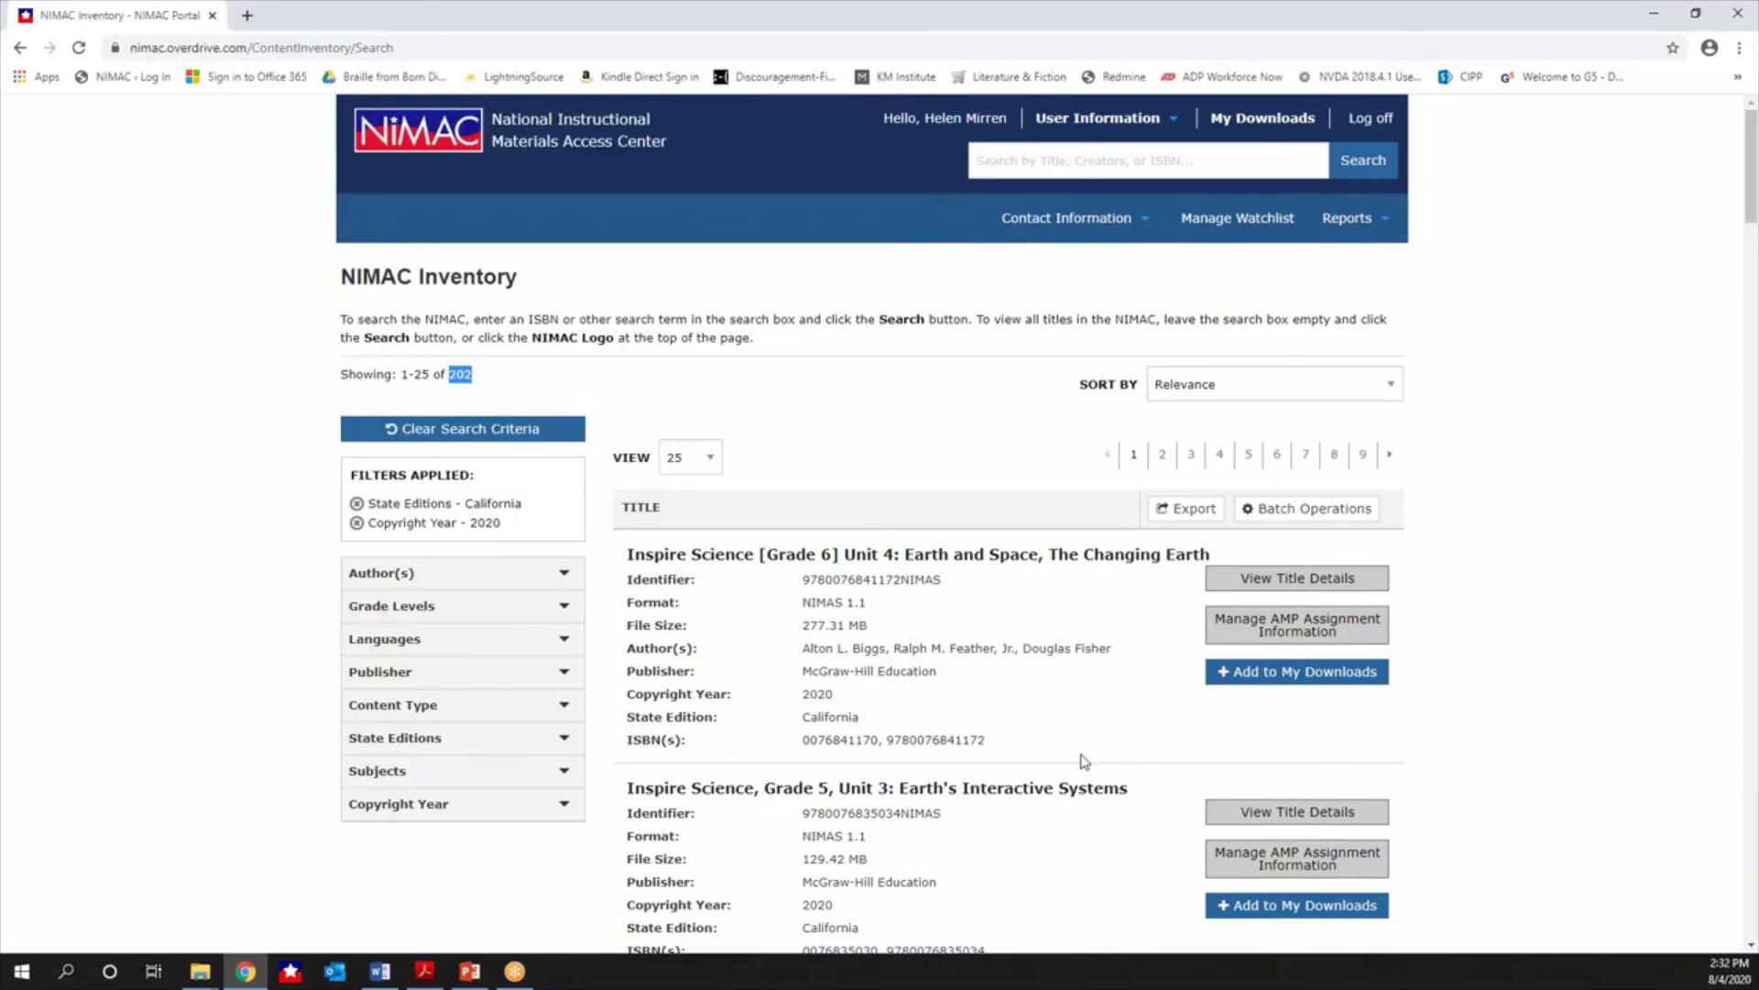
{"action": "scroll", "coordinate": [1063, 758], "scroll_direction": "down", "scroll_amount": 1}
{"action": "scroll", "coordinate": [1050, 758], "scroll_direction": "up", "scroll_amount": 1}
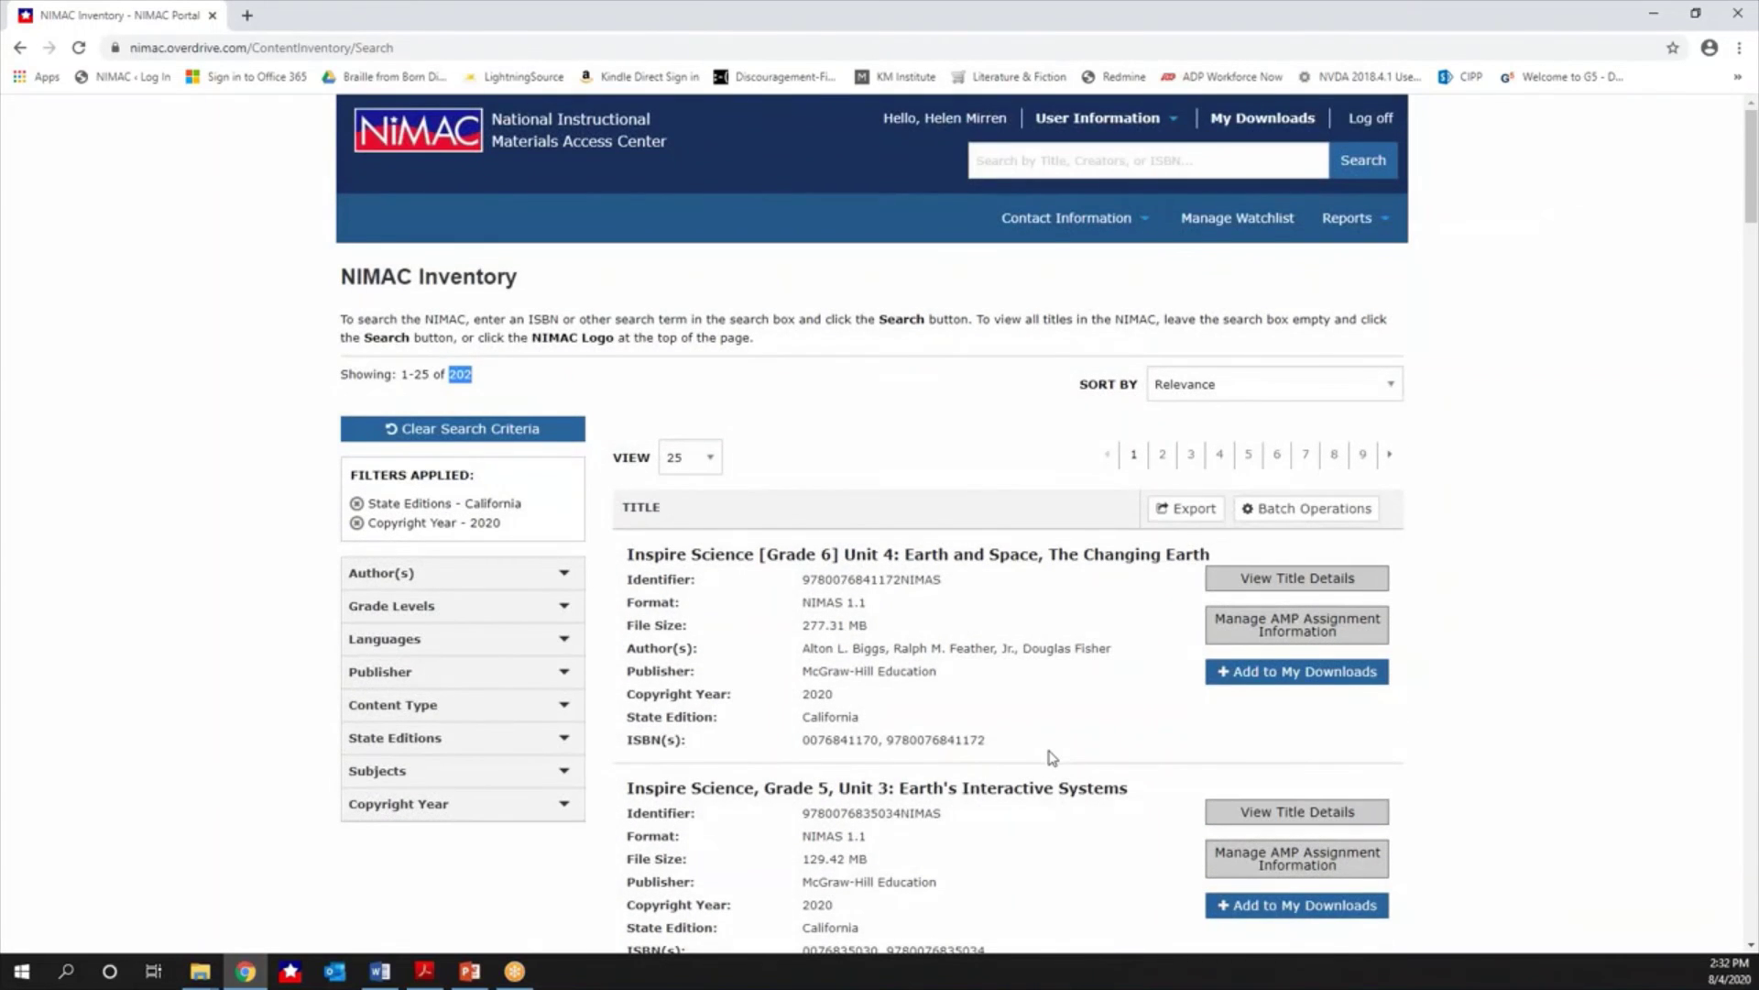